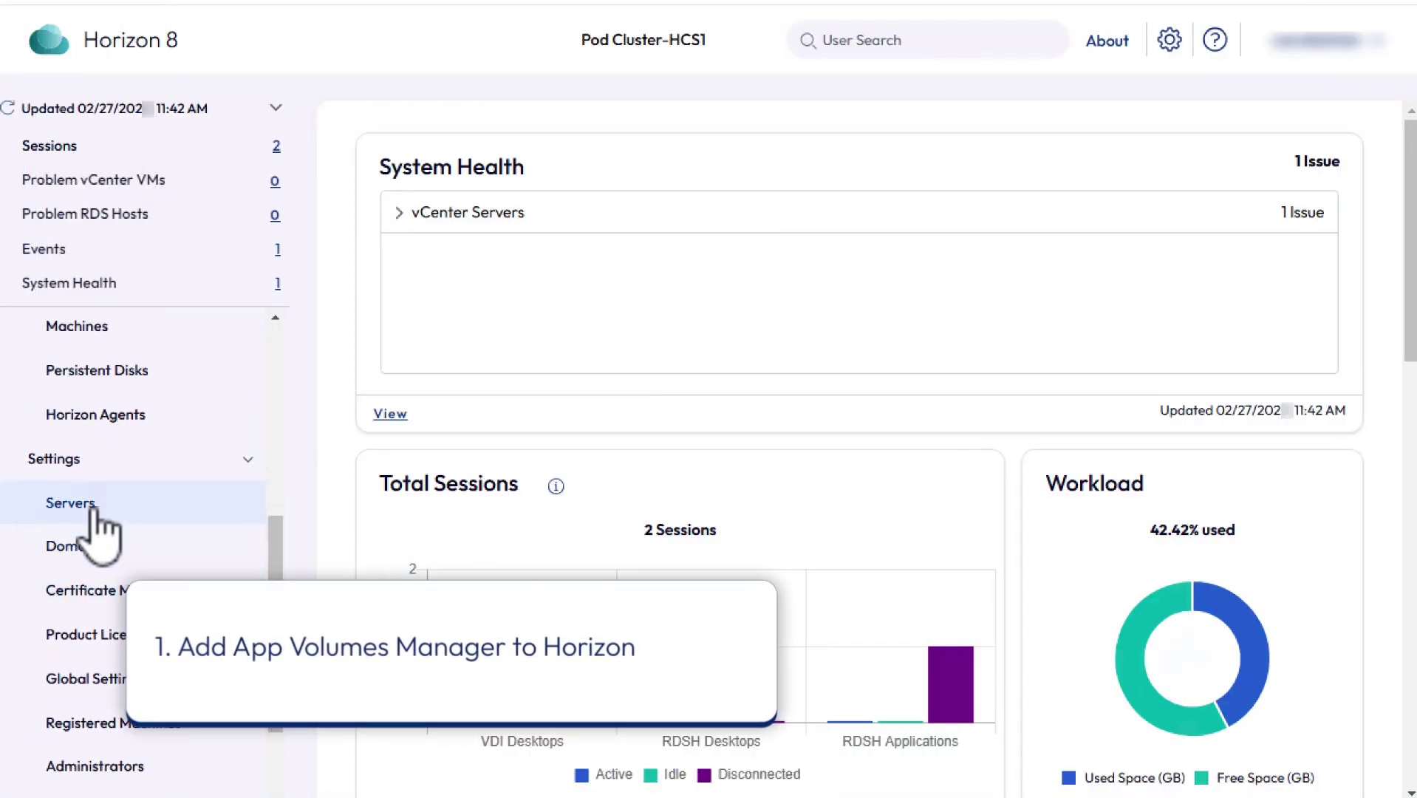
# - Start adding an App Volumes Manager server under Settings > Servers with user name svc-appvol
pyautogui.click(93, 510)
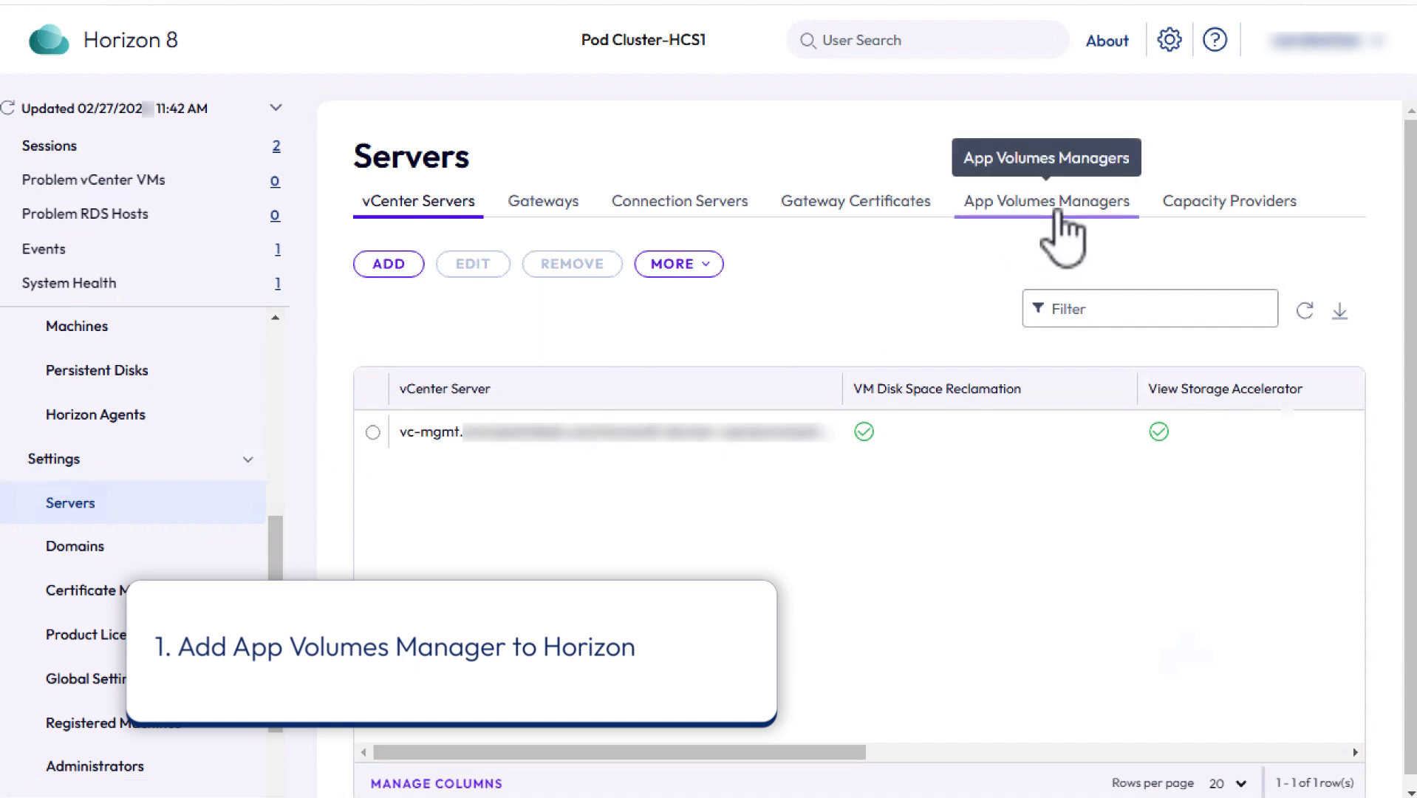
pyautogui.click(1059, 212)
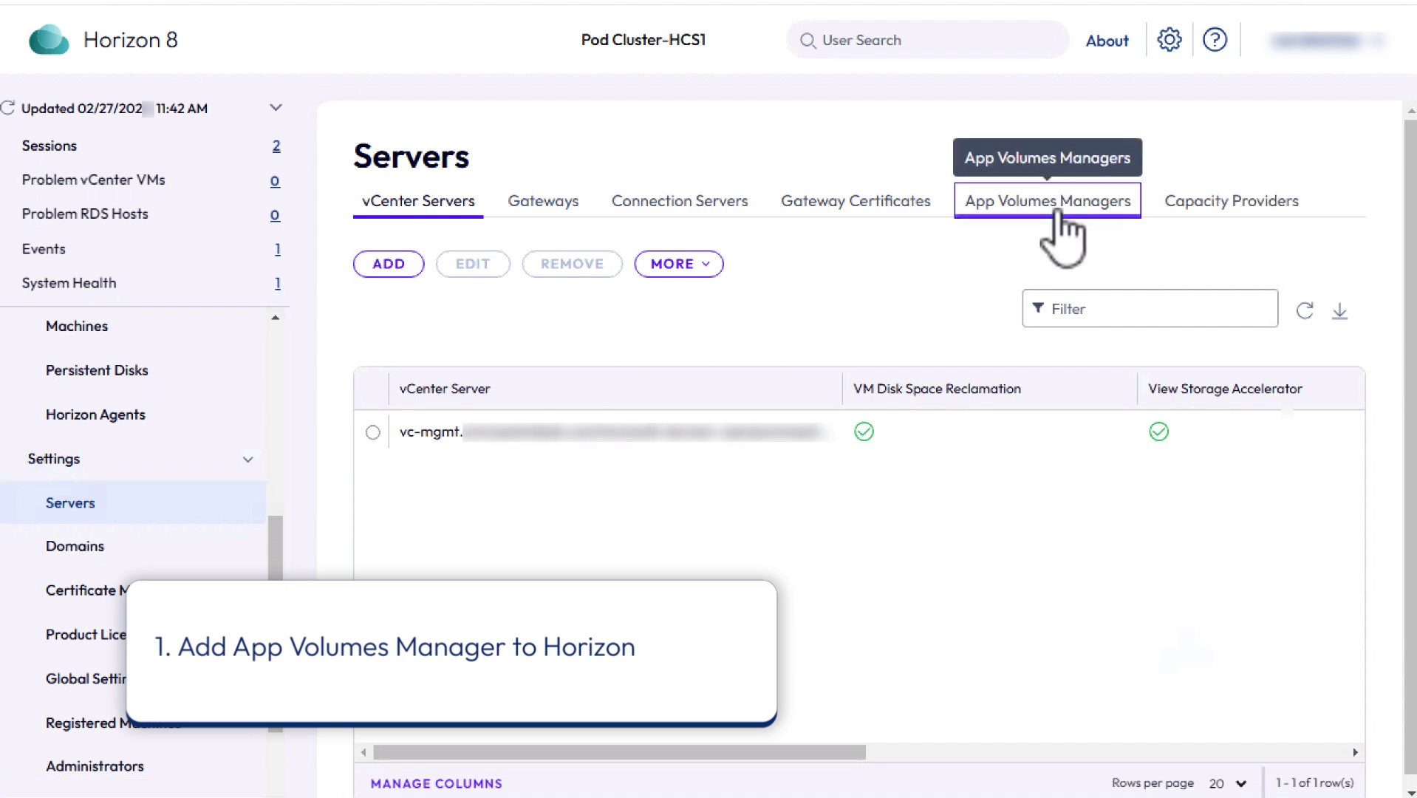
pyautogui.click(379, 267)
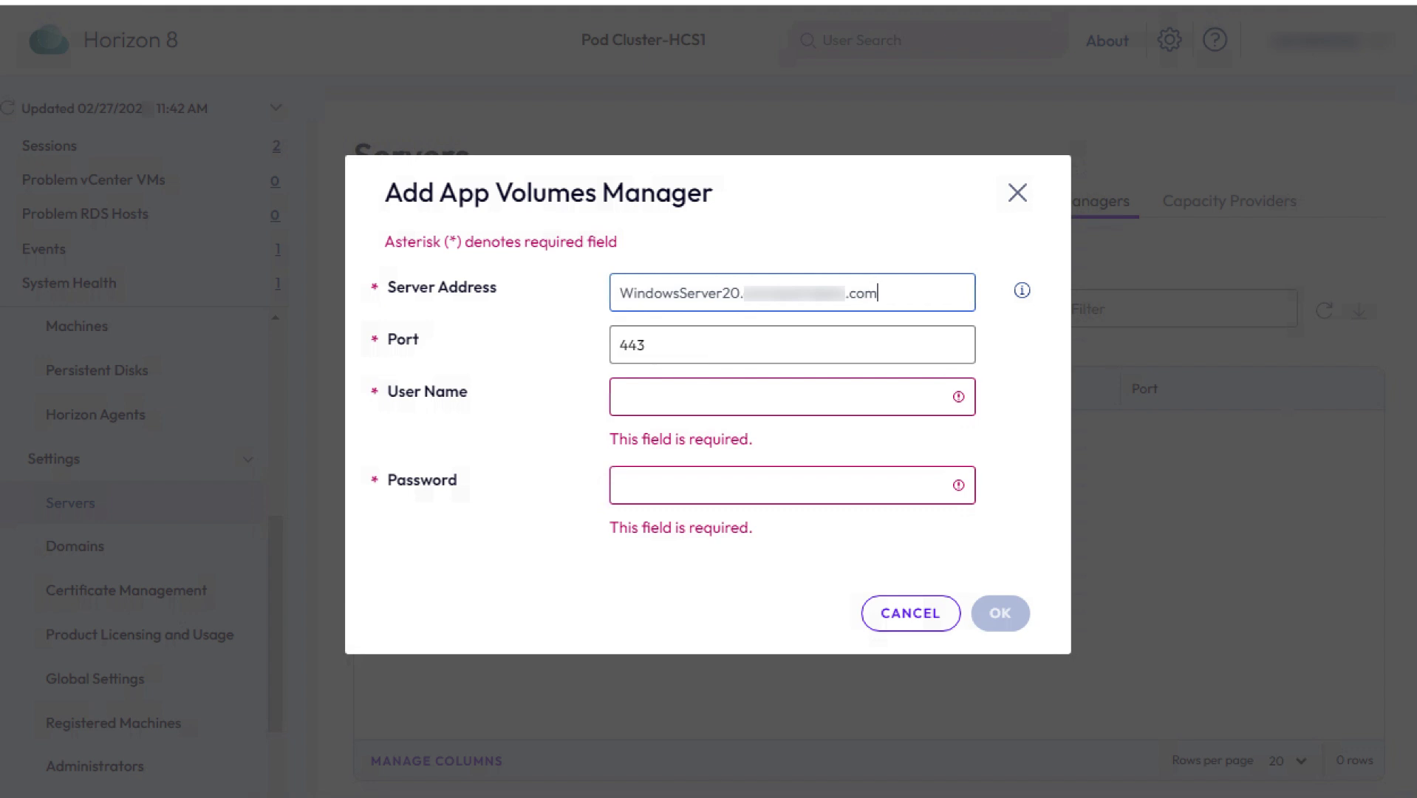
pyautogui.click(657, 400)
pyautogui.write('S')
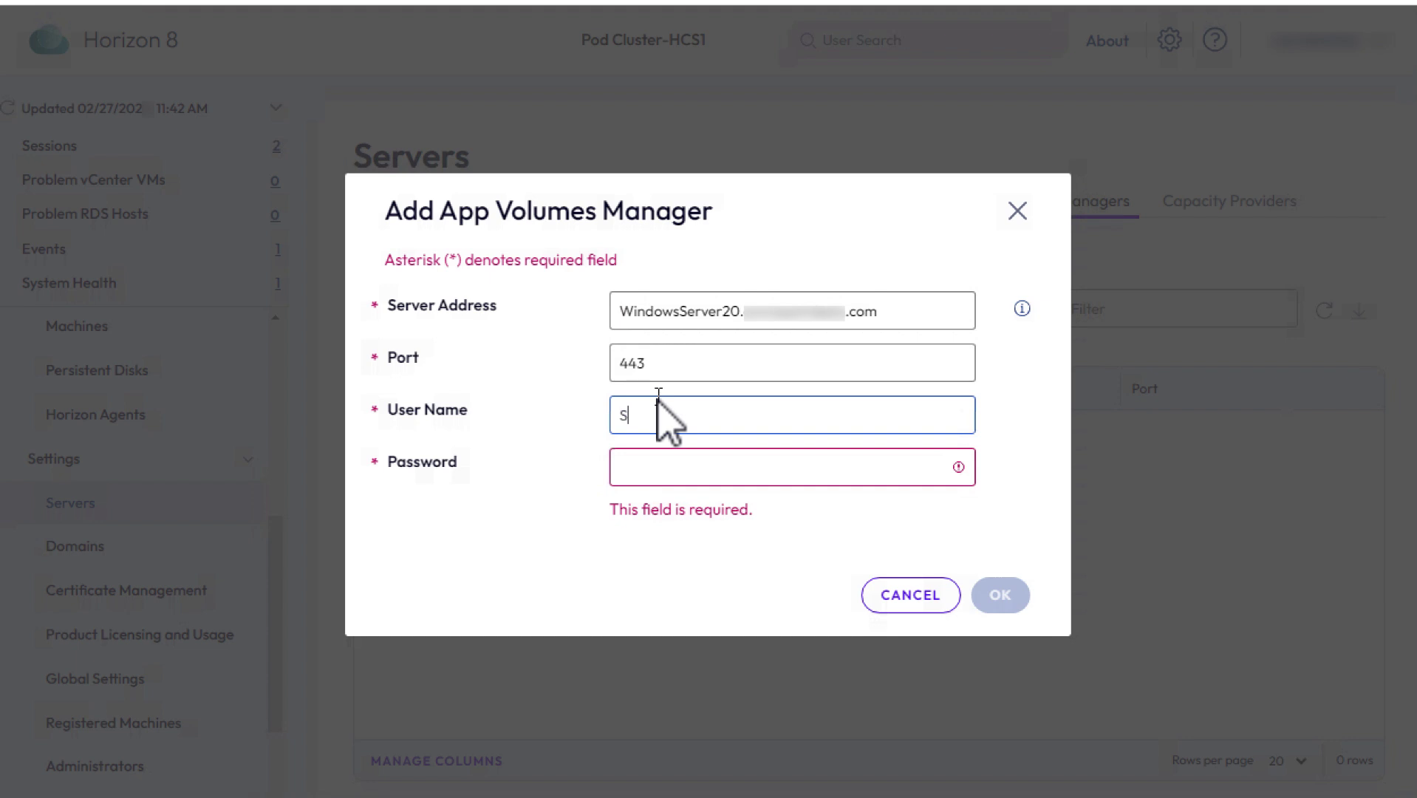
pyautogui.press('BackSpace')
pyautogui.write('svc-appvol')
# - Enter the service account password, submit the server on port 443, and accept its untrusted certificate
pyautogui.click(650, 454)
pyautogui.hotkey('ctrl', 'v')
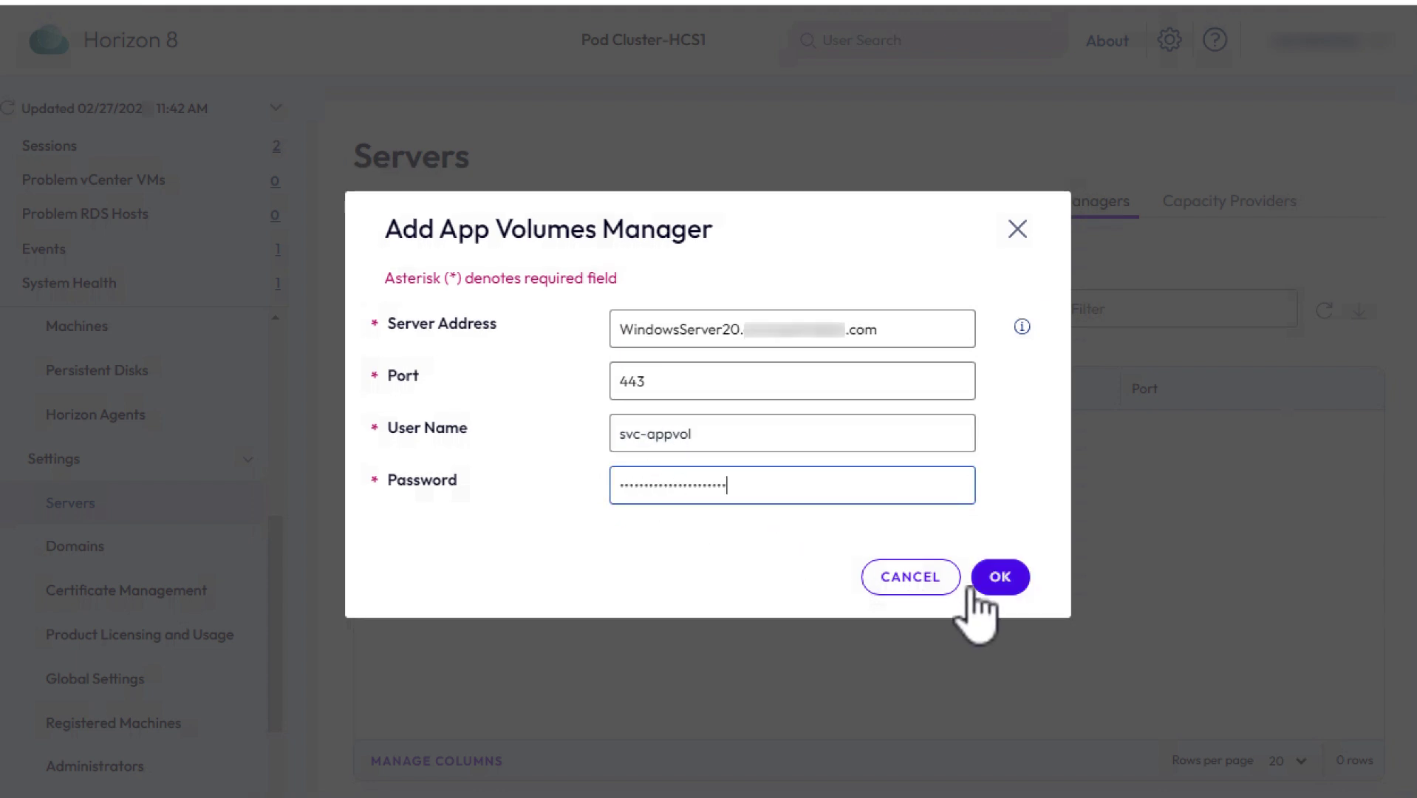
pyautogui.click(1001, 577)
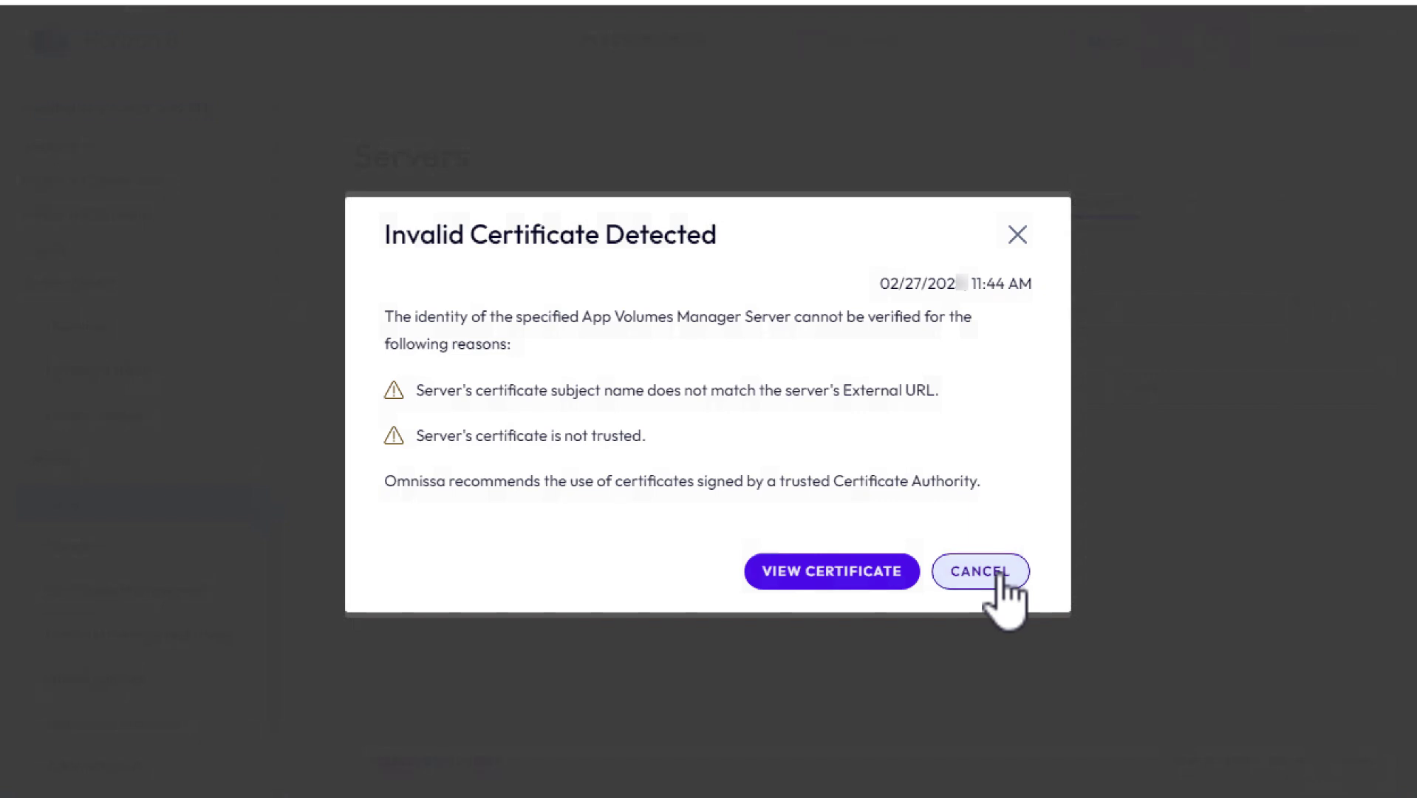
pyautogui.click(881, 571)
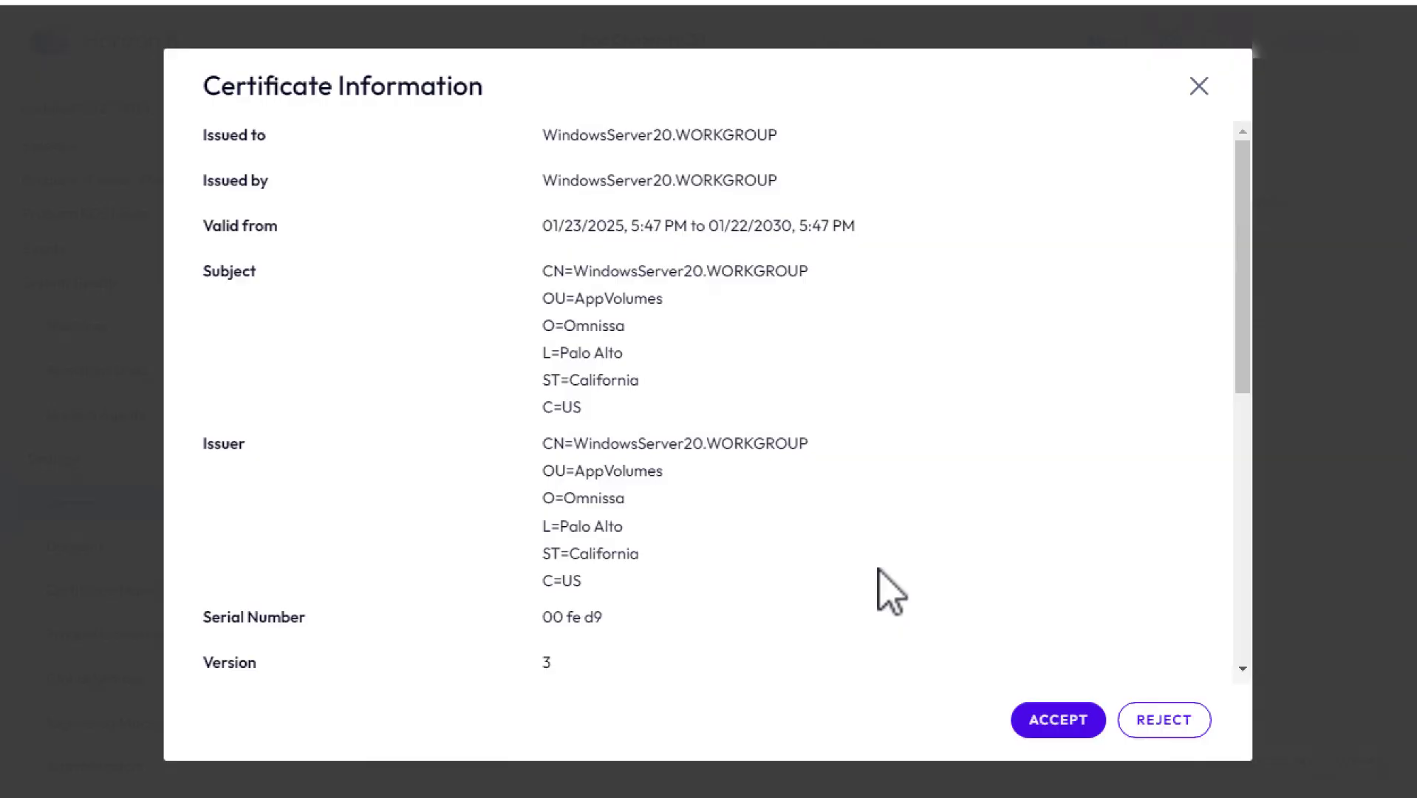
pyautogui.click(1058, 721)
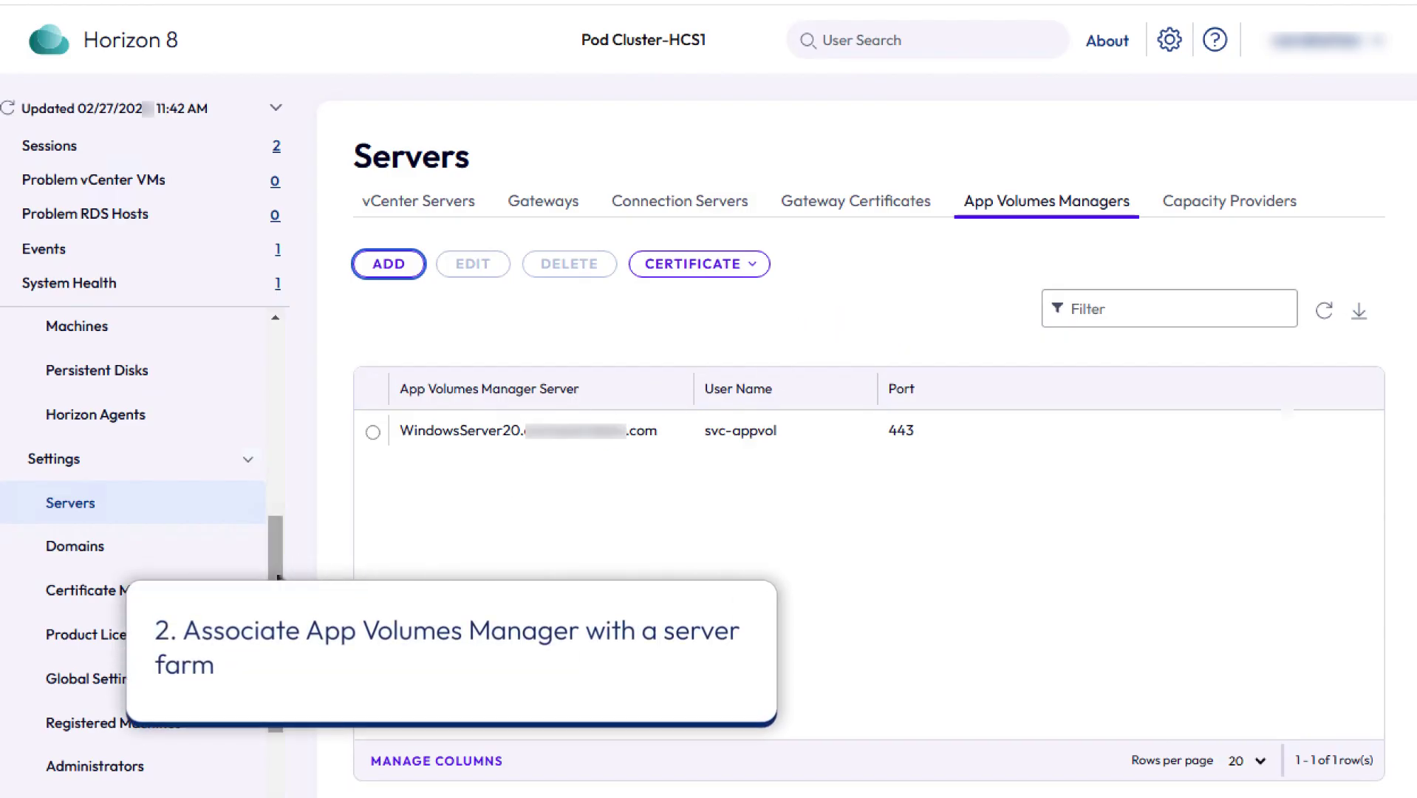
# - Associate the hz8-servers farm with the registered App Volumes Manager and open its Summary to verify
pyautogui.moveTo(279, 578); pyautogui.dragTo(276, 484)
pyautogui.click(81, 506)
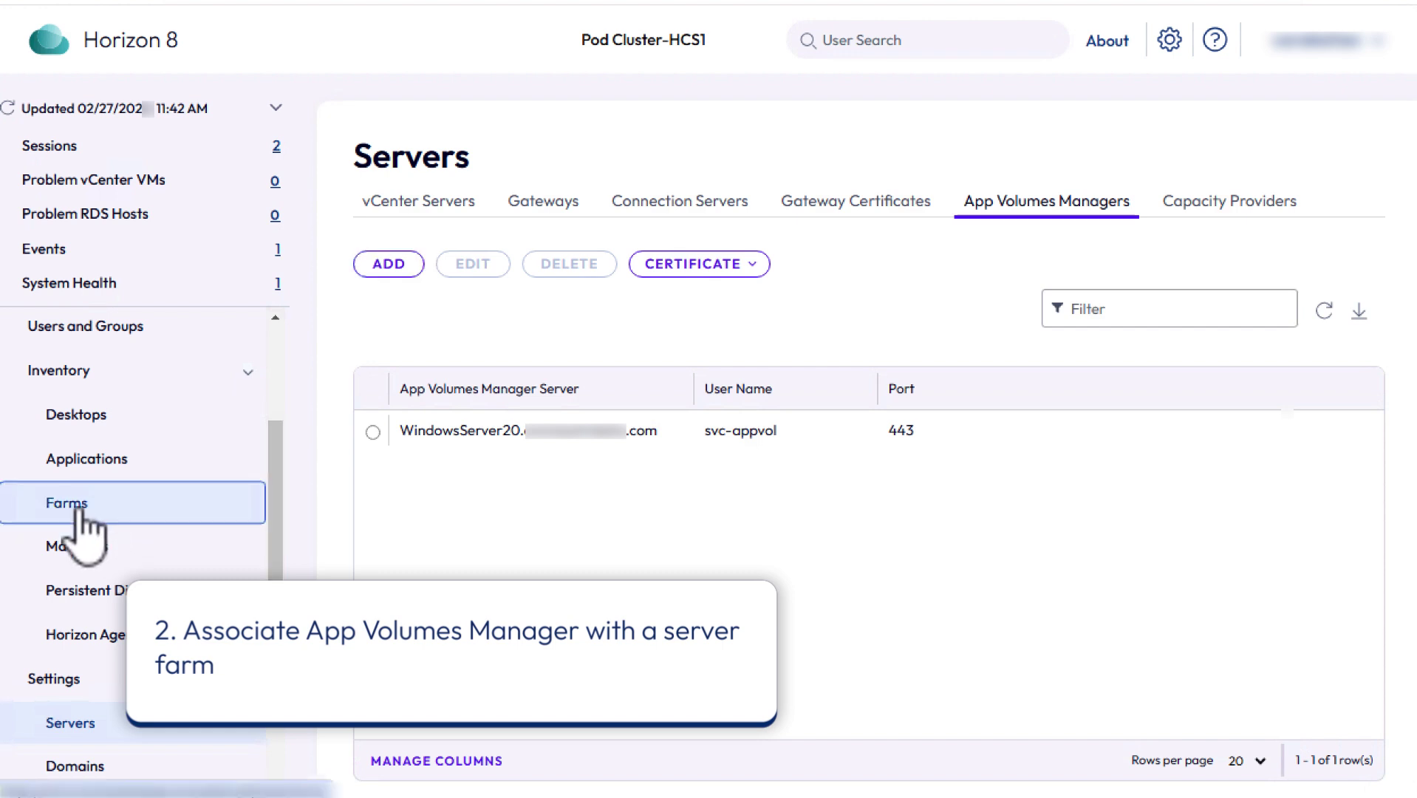
pyautogui.click(373, 380)
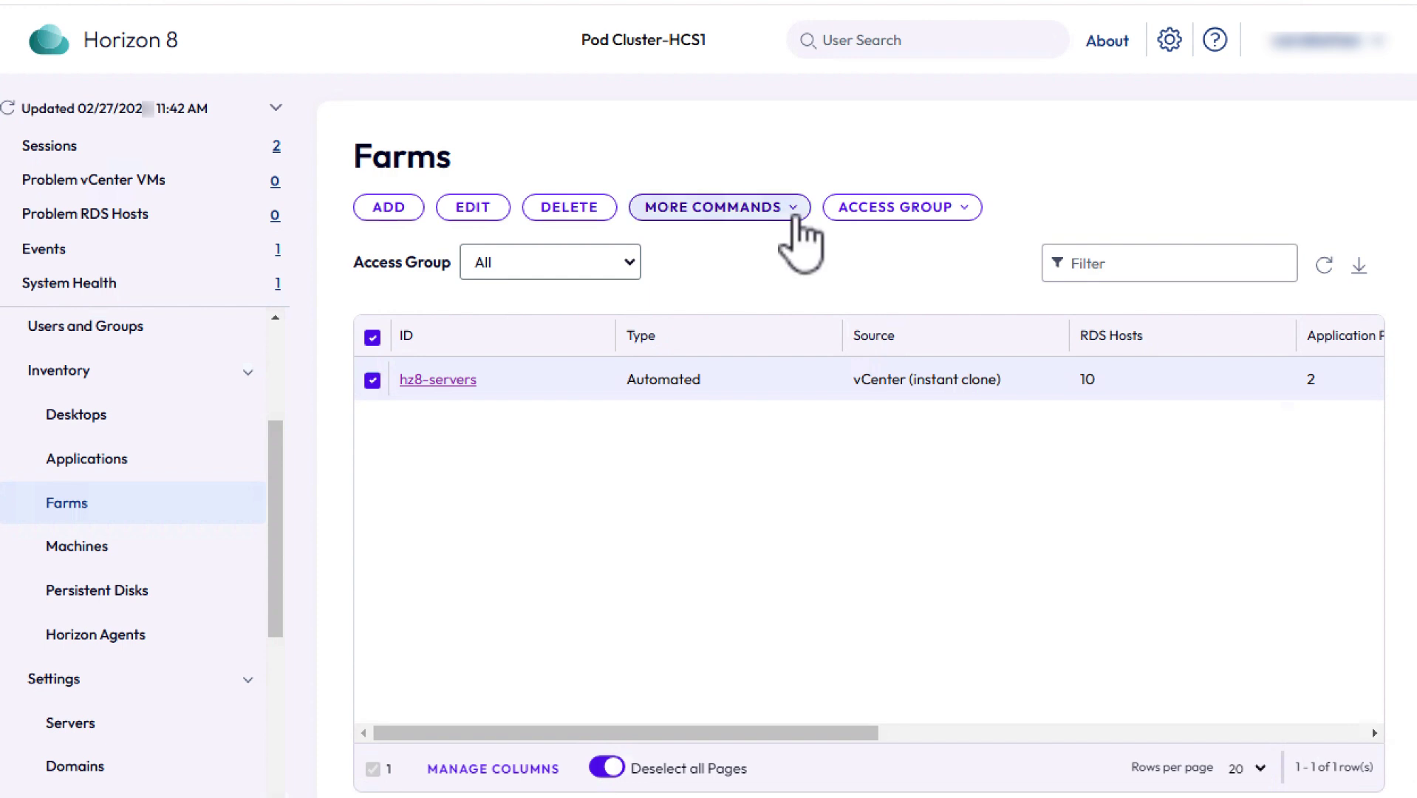
pyautogui.click(793, 210)
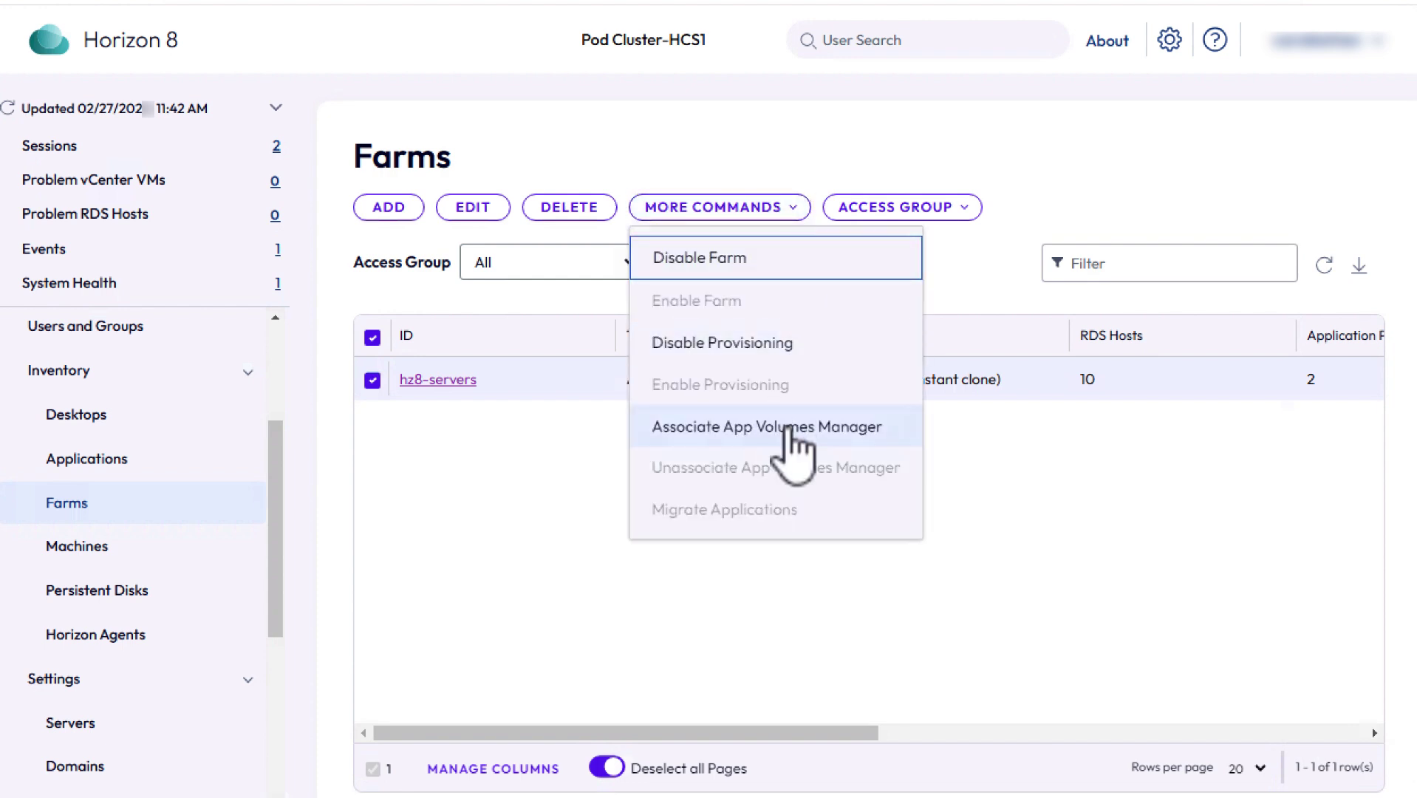
pyautogui.click(792, 434)
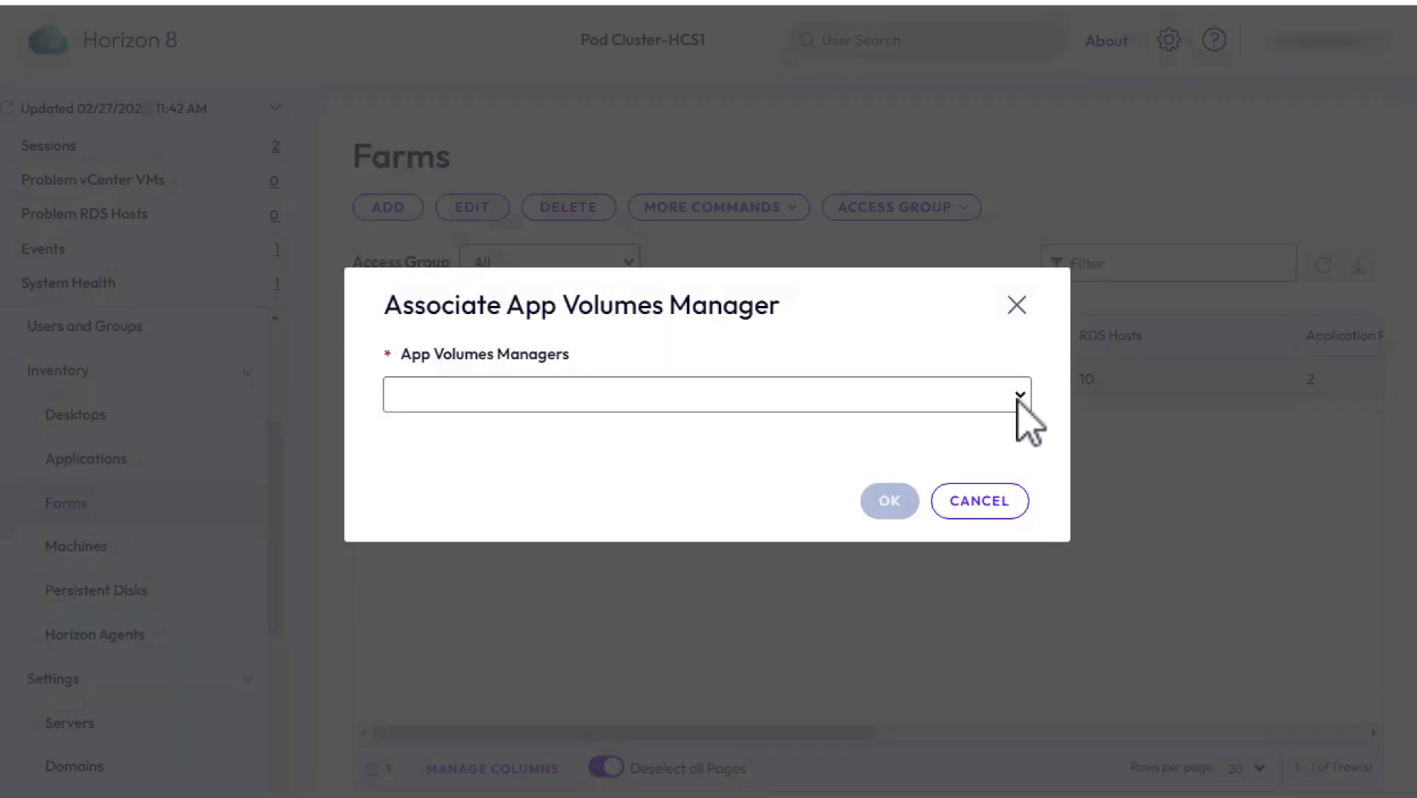
pyautogui.click(1019, 396)
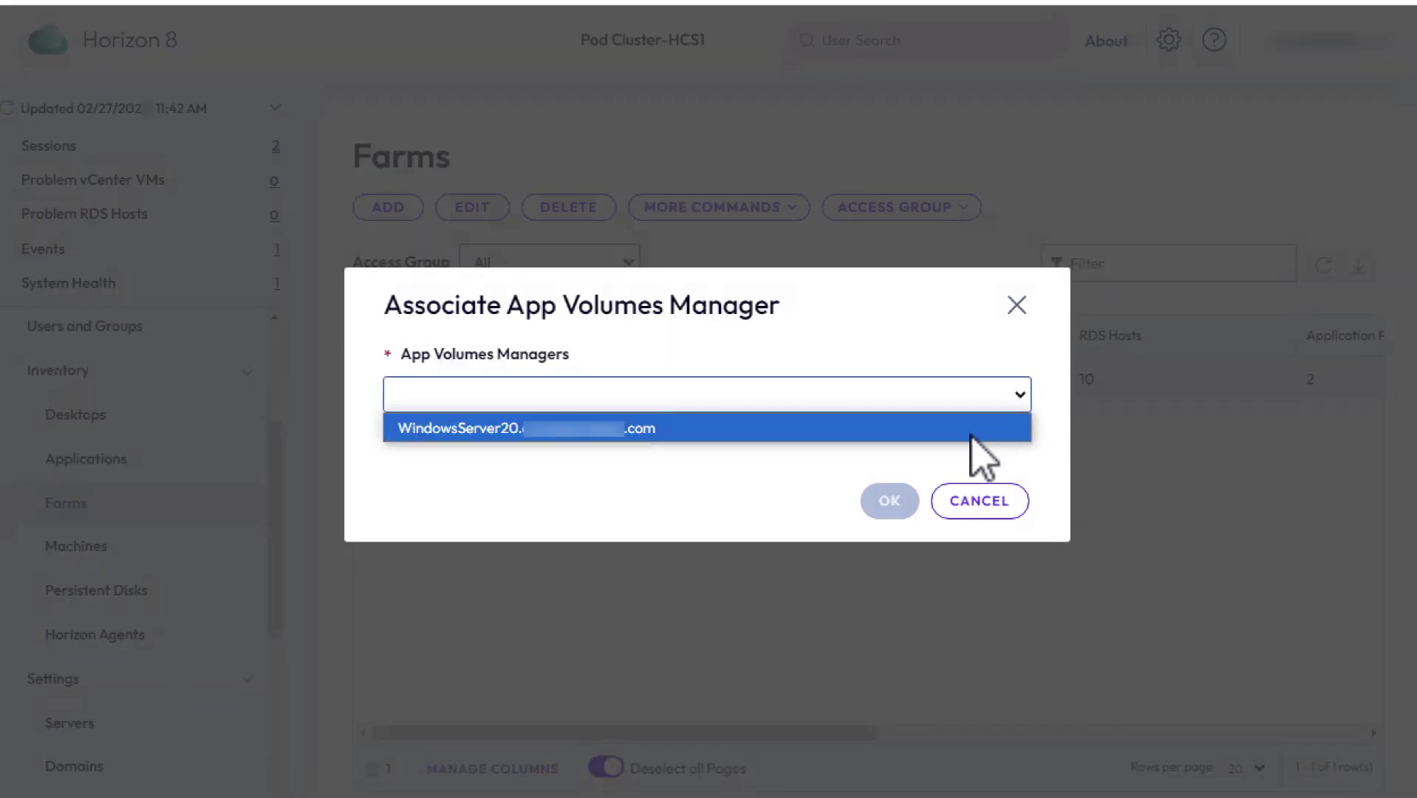
pyautogui.click(971, 434)
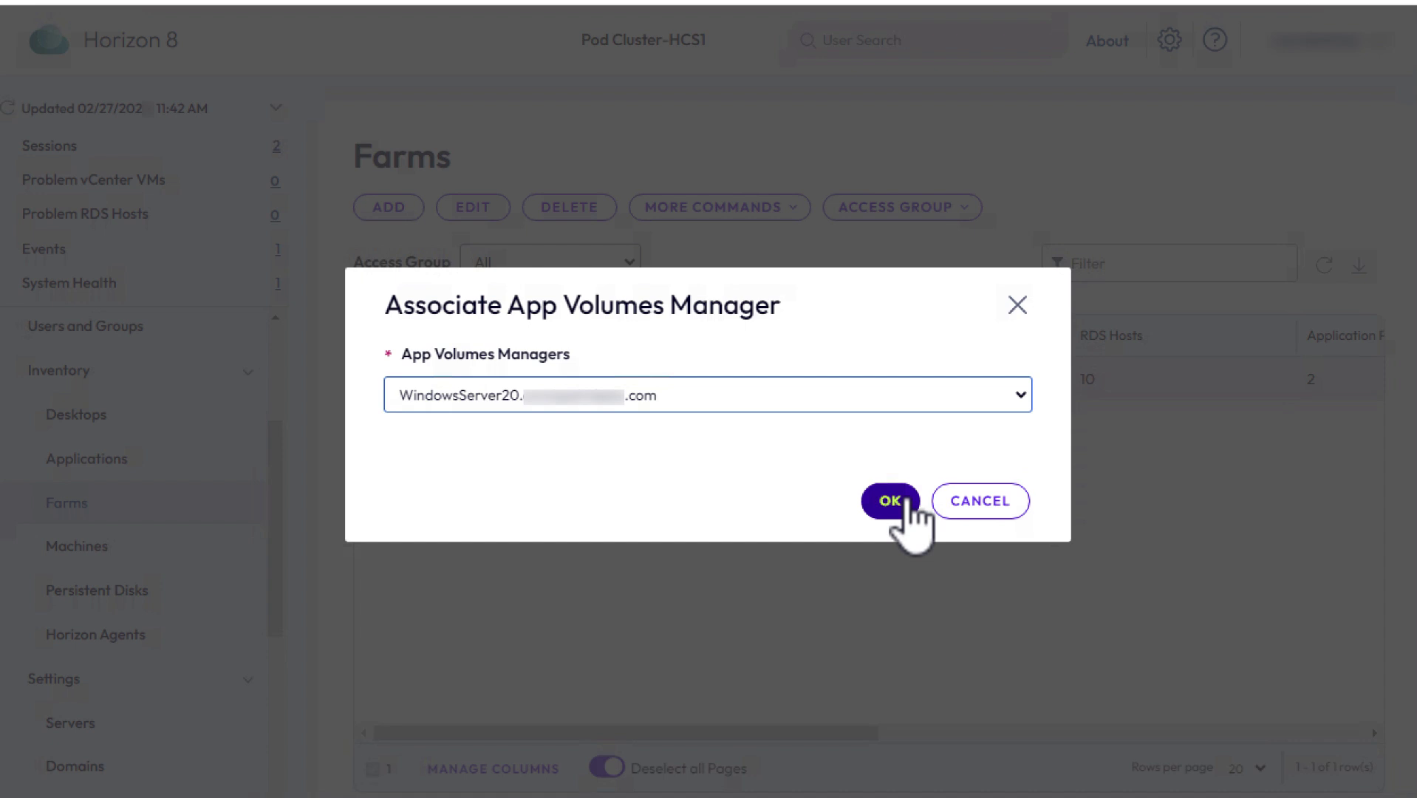
pyautogui.click(891, 501)
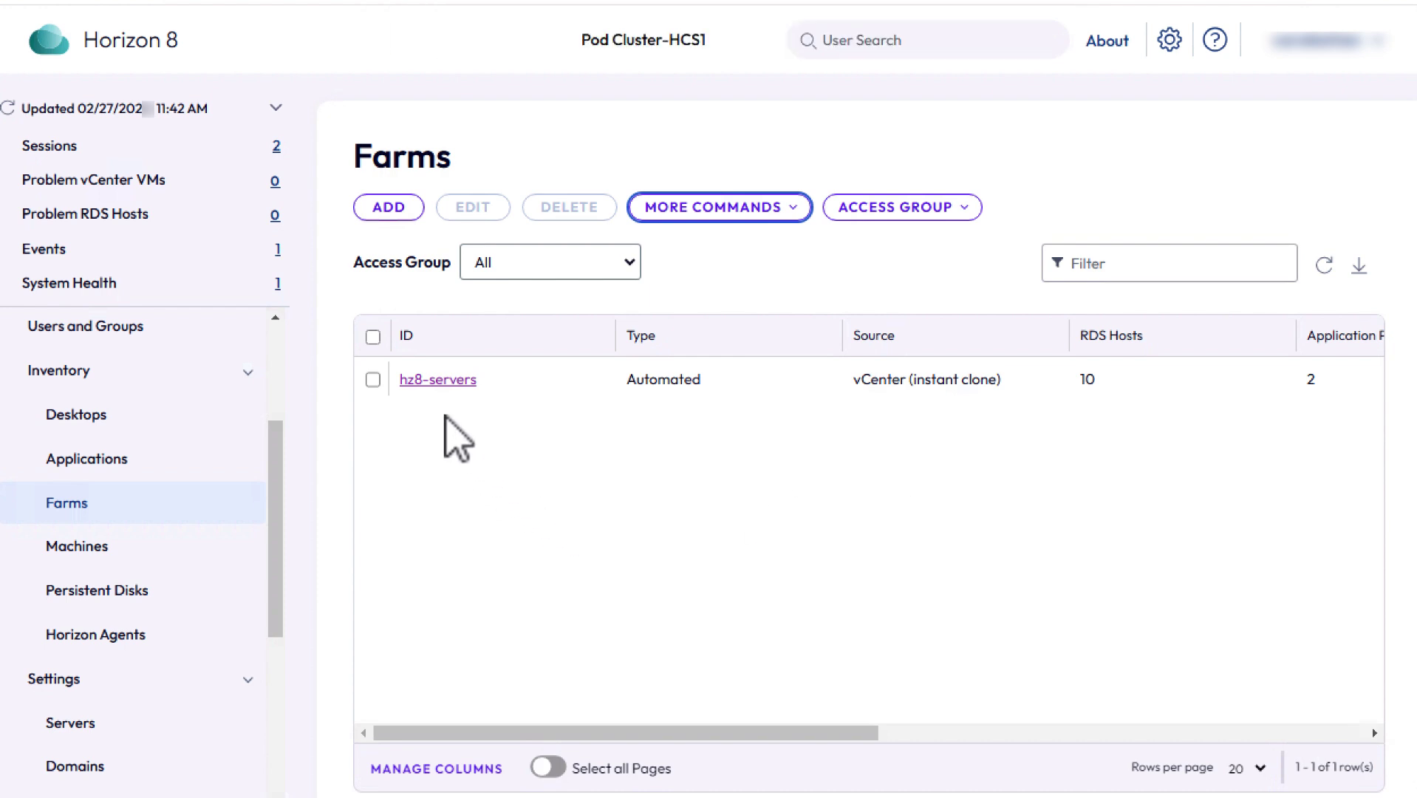
pyautogui.click(448, 381)
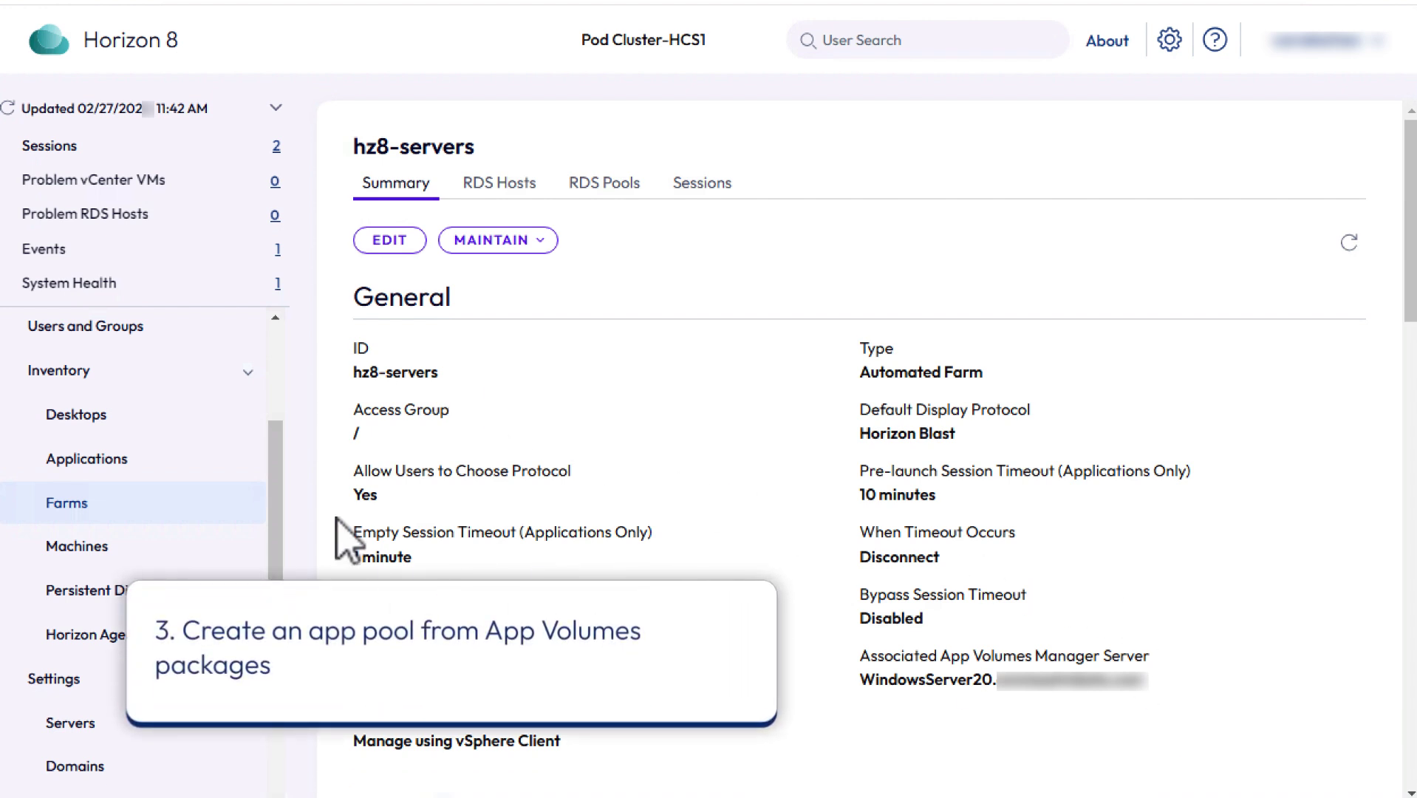
# - Add application pools from App Volumes, selecting both Notepad++ packages, Krita (x64) and Krita
pyautogui.click(97, 461)
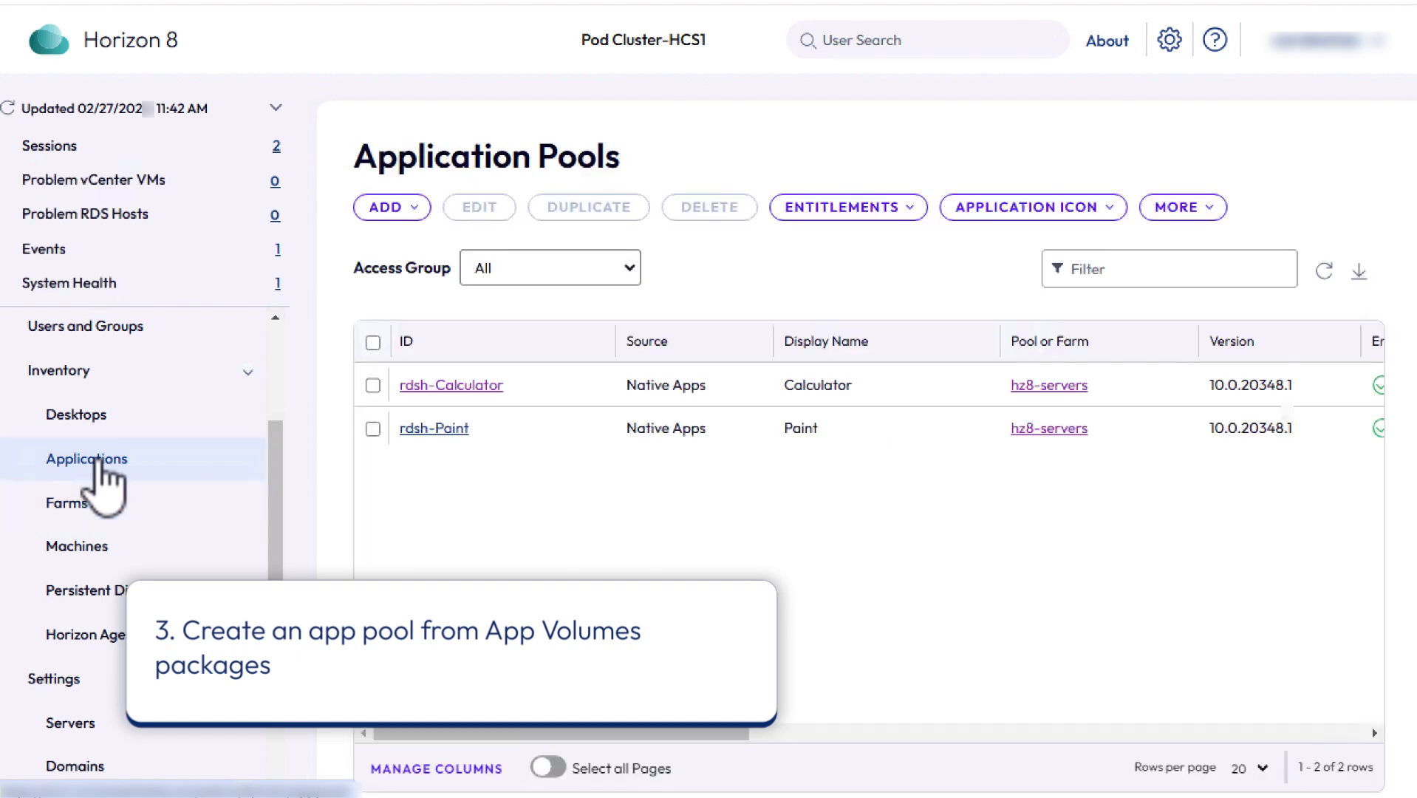
pyautogui.click(414, 208)
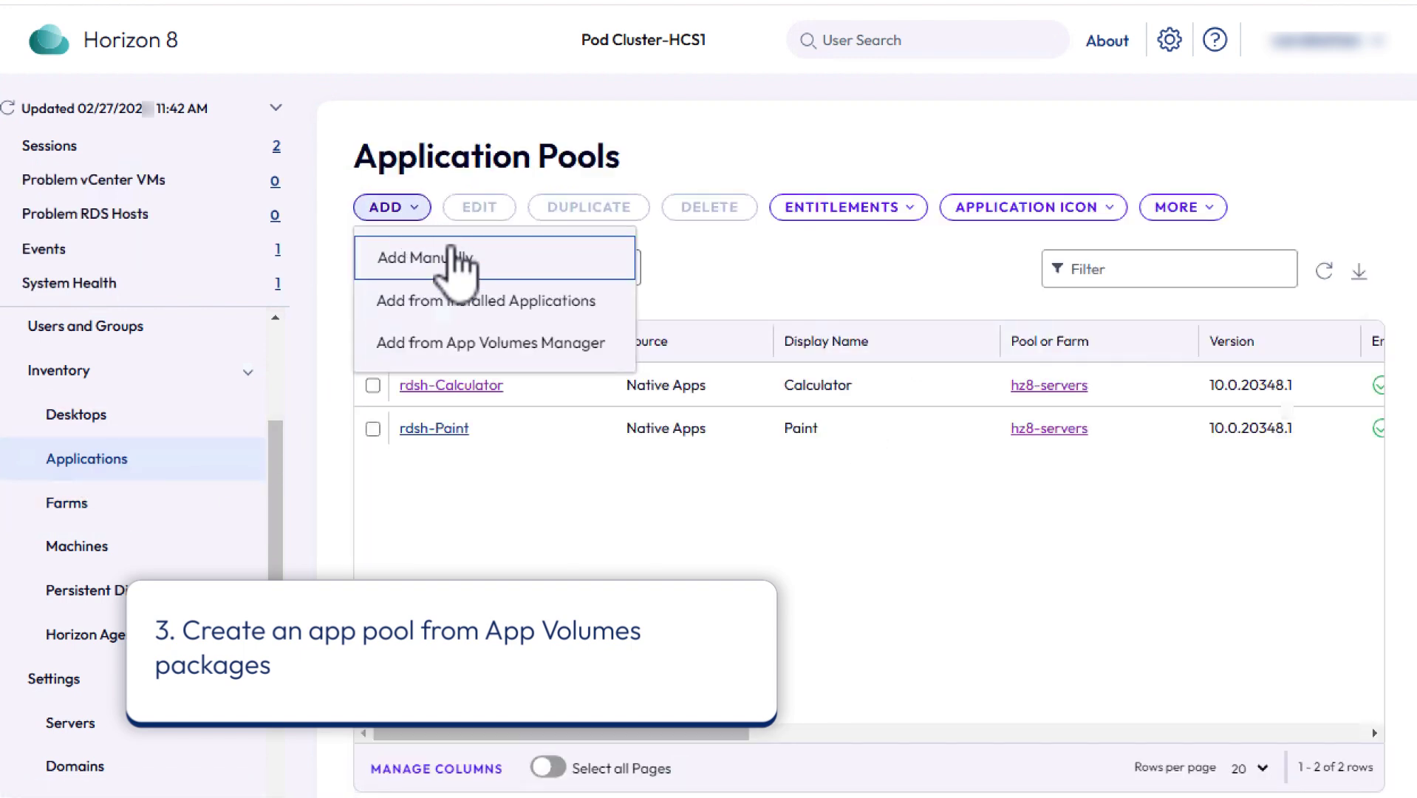
pyautogui.click(501, 342)
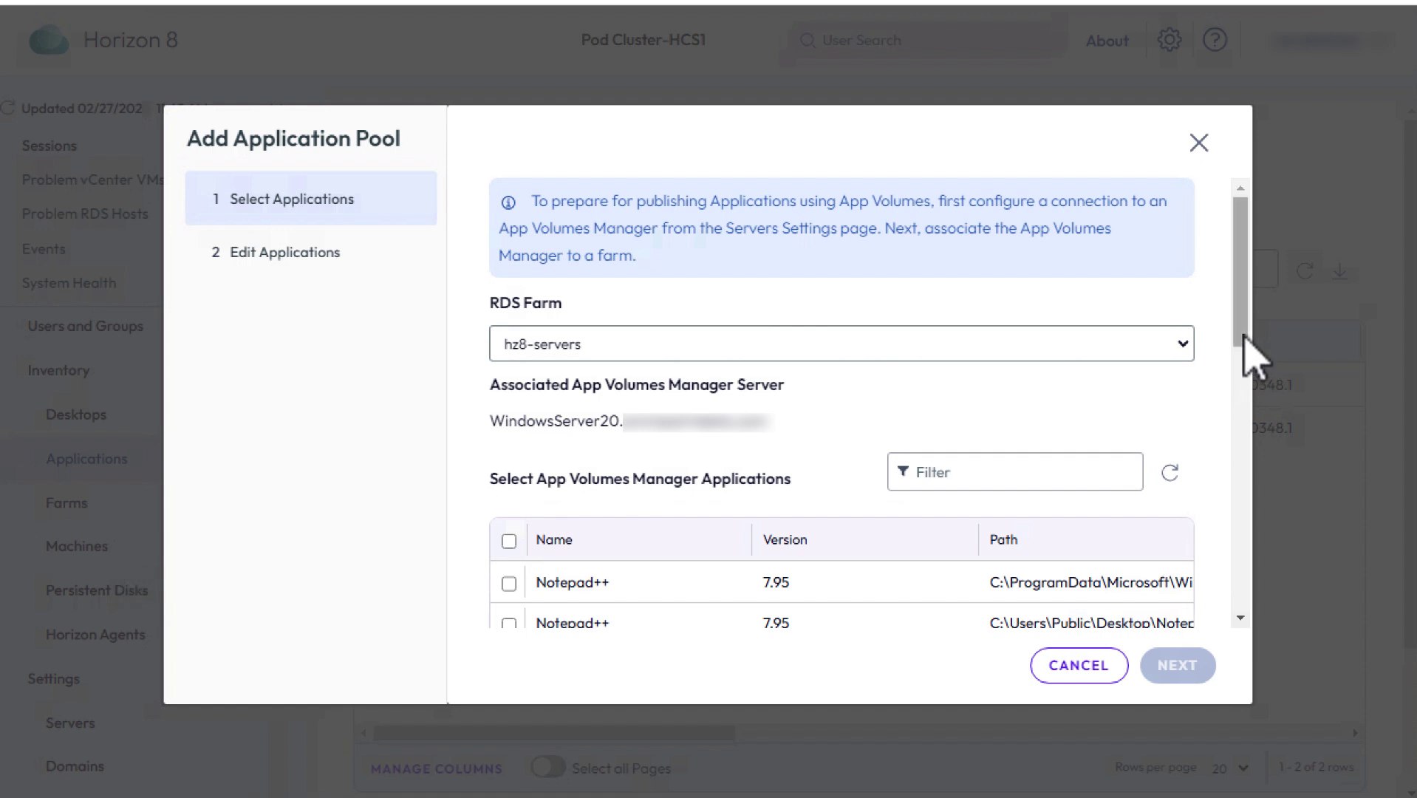
pyautogui.moveTo(1241, 344); pyautogui.dragTo(1243, 435)
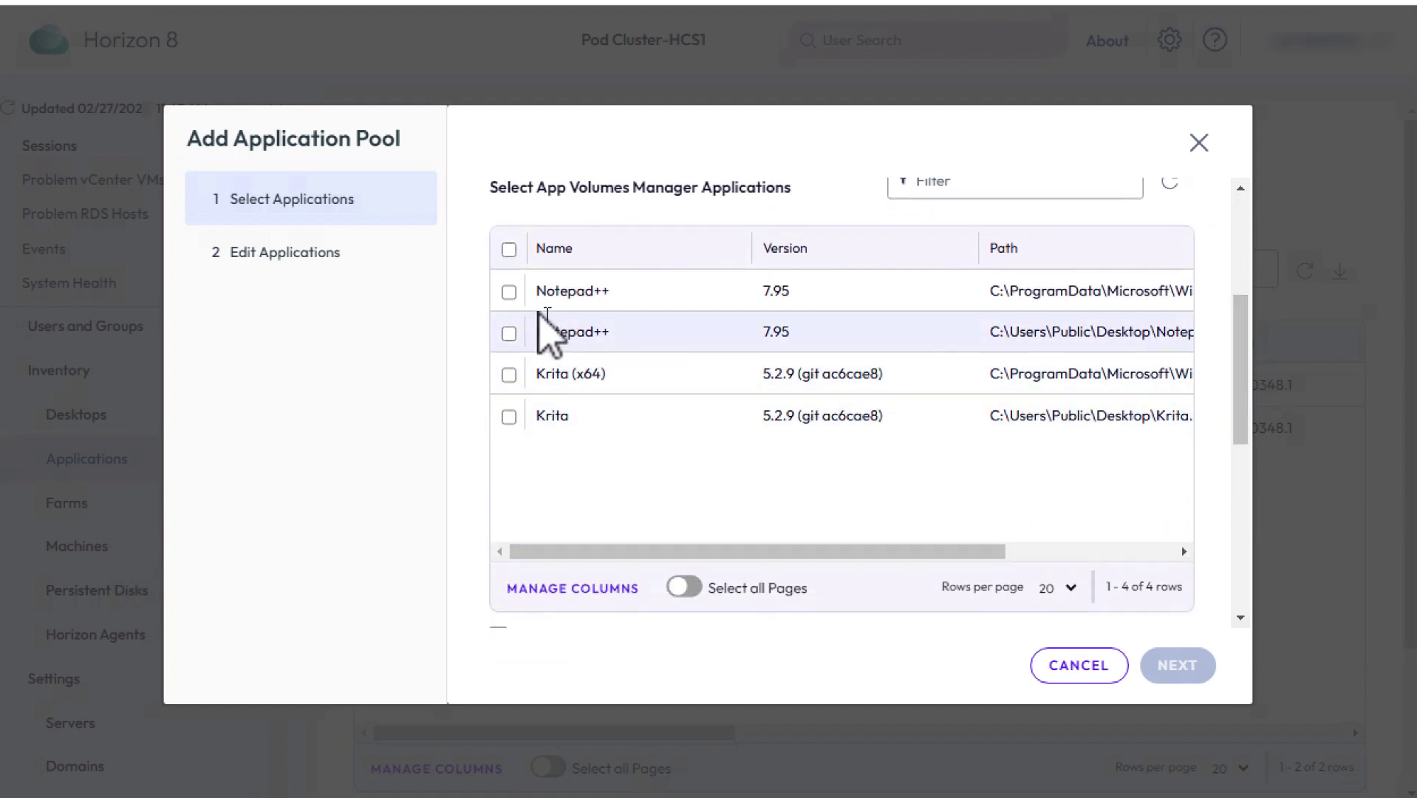
pyautogui.click(508, 292)
pyautogui.click(509, 333)
pyautogui.click(510, 375)
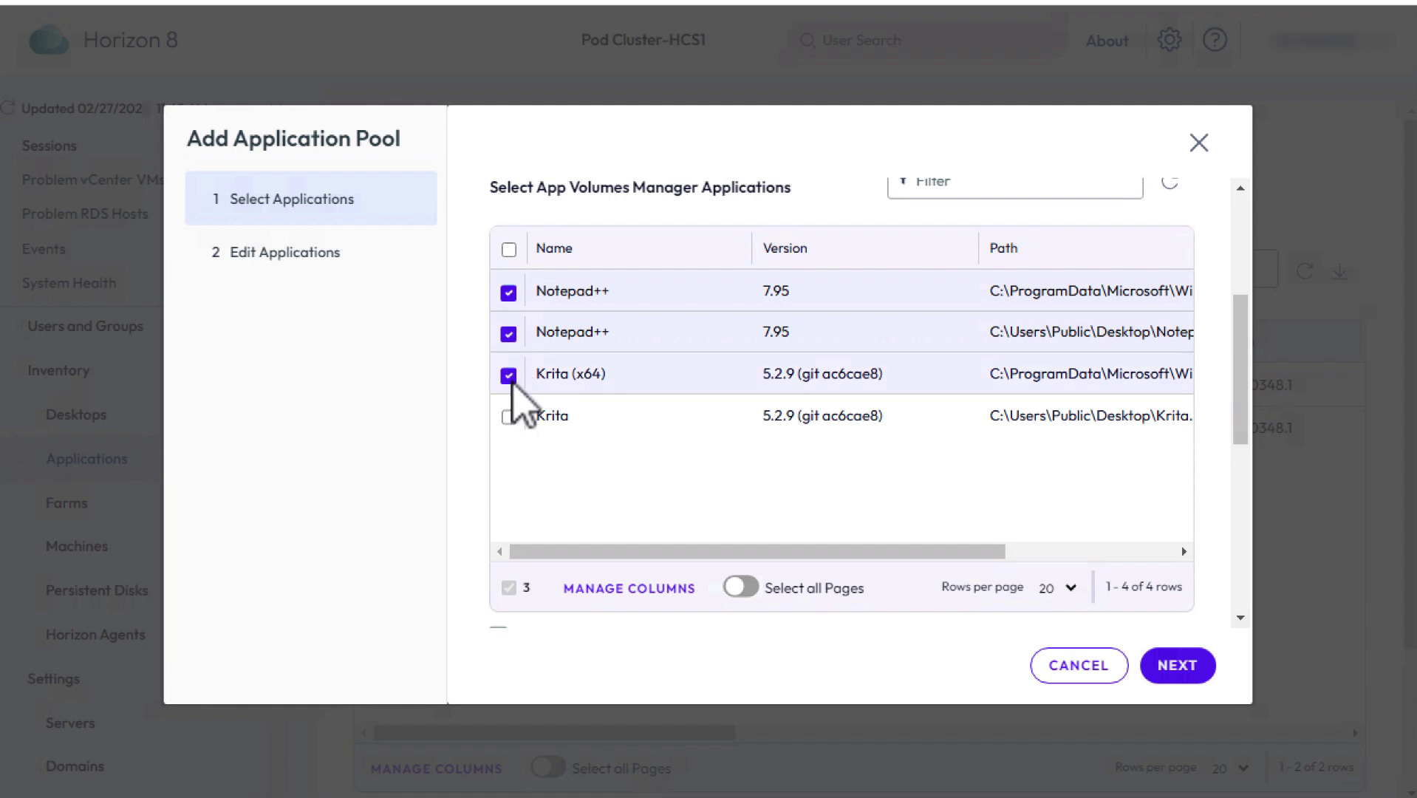
pyautogui.click(510, 417)
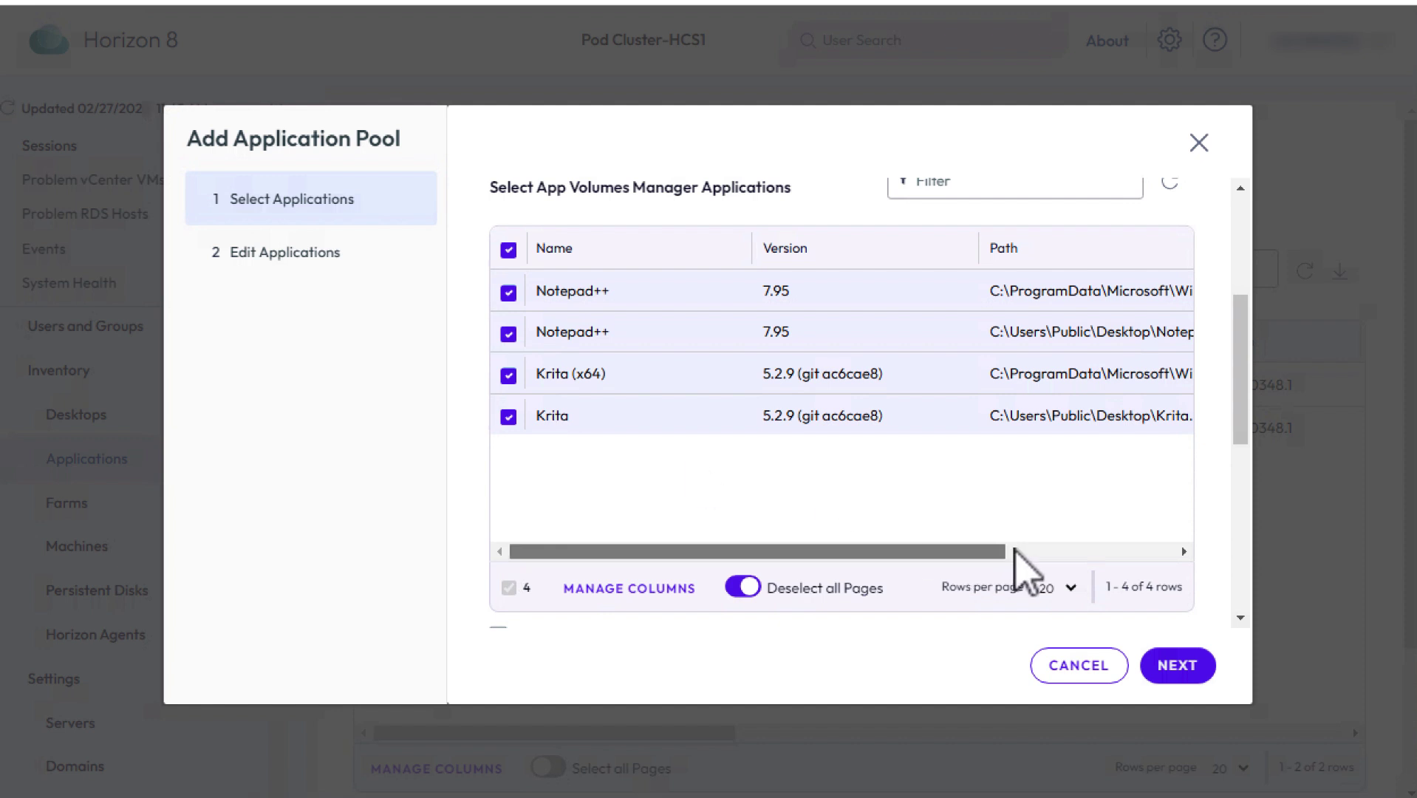
pyautogui.moveTo(998, 553); pyautogui.dragTo(1227, 576)
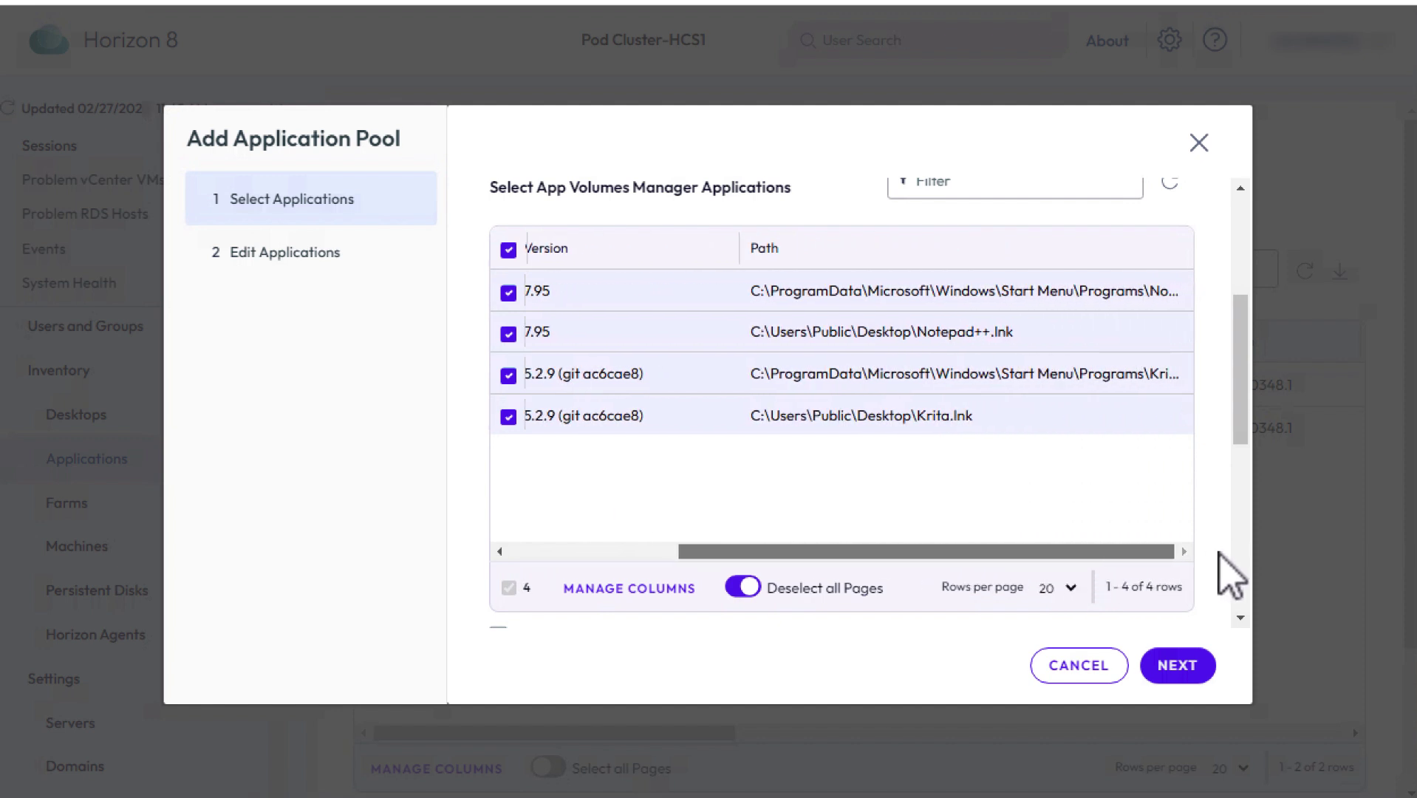
pyautogui.click(1182, 668)
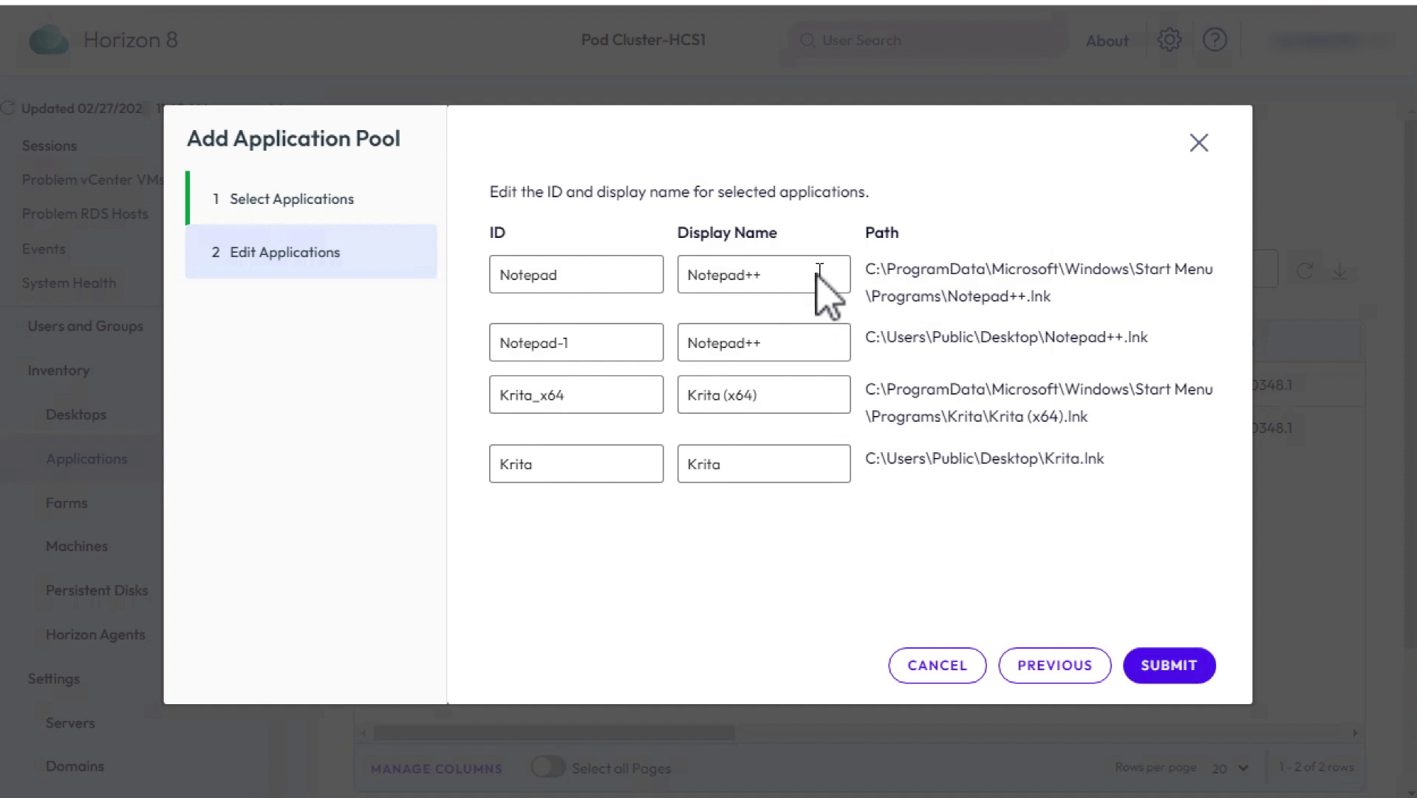
# - Append PACKAGE to all four application display names and submit the new pools
pyautogui.click(792, 279)
pyautogui.write('PACKAGE')
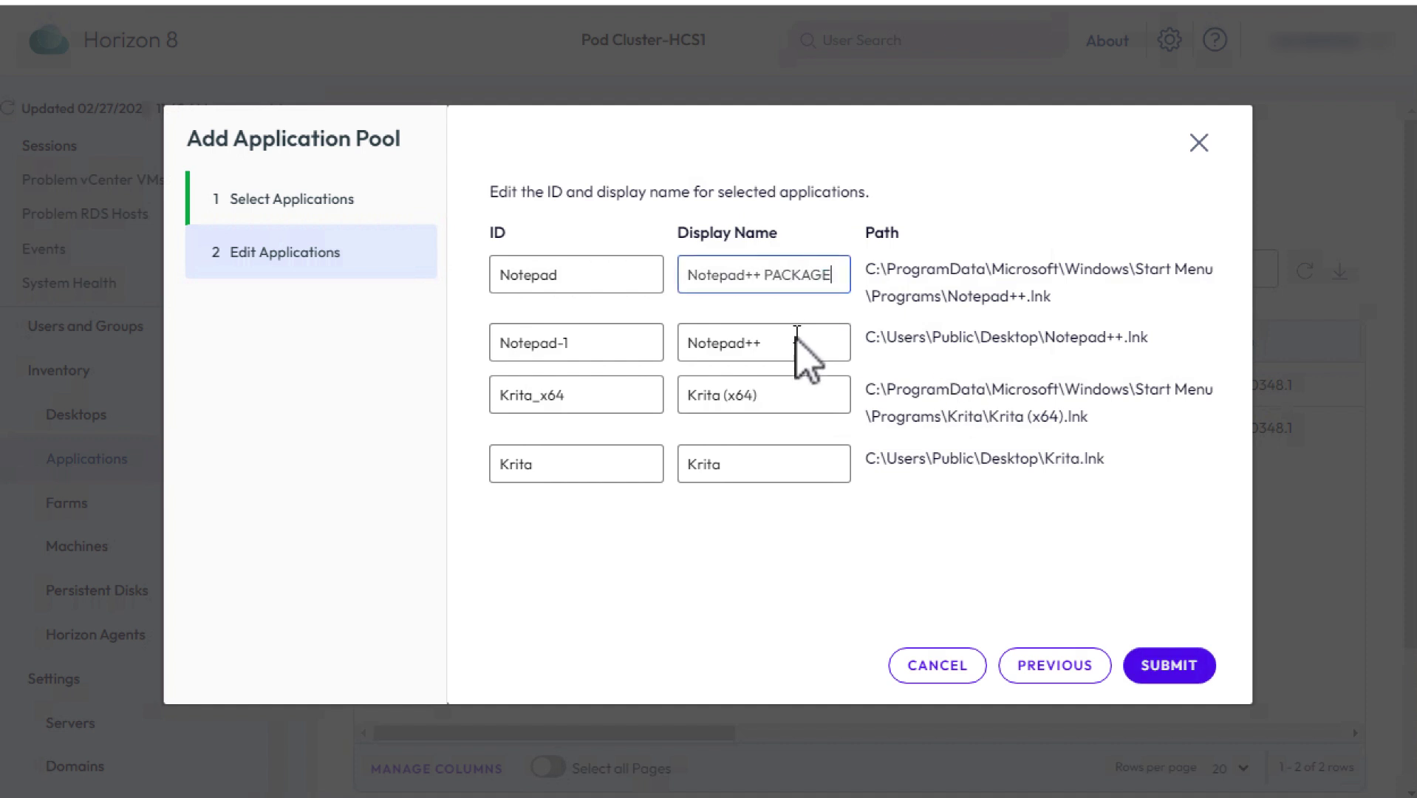
pyautogui.click(797, 339)
pyautogui.write('P')
pyautogui.click(799, 393)
pyautogui.write('PACKAGE')
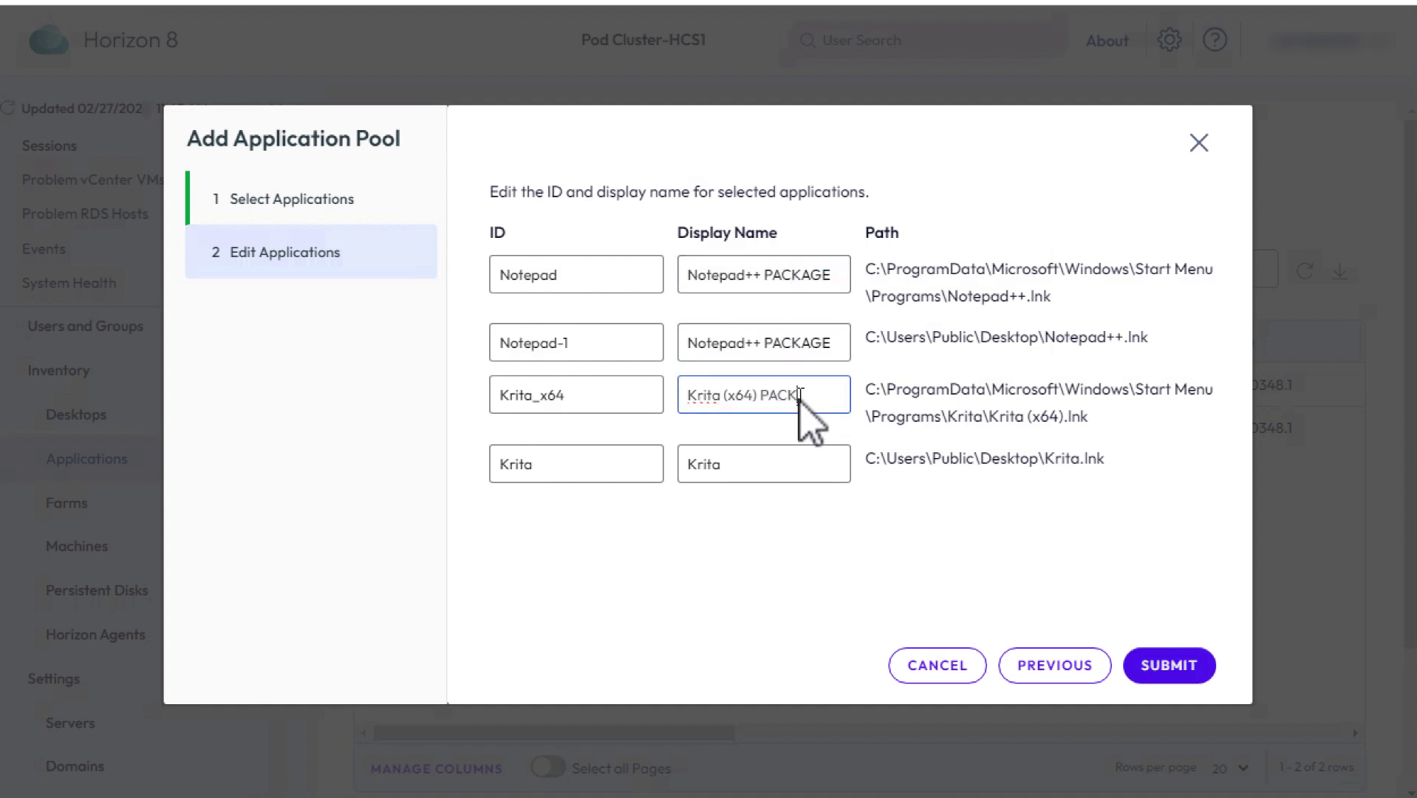
pyautogui.click(803, 466)
pyautogui.write('PACKAGE')
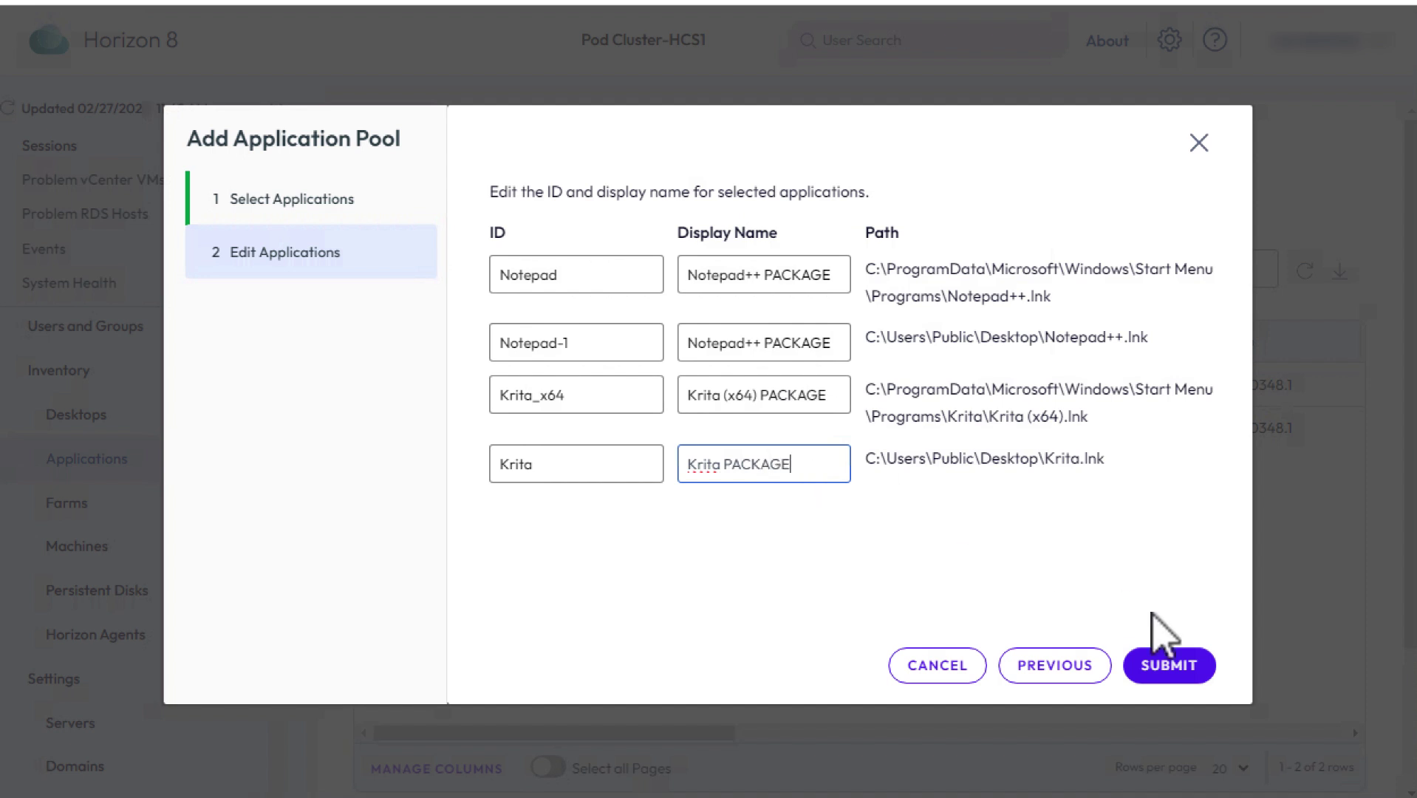
pyautogui.click(1168, 668)
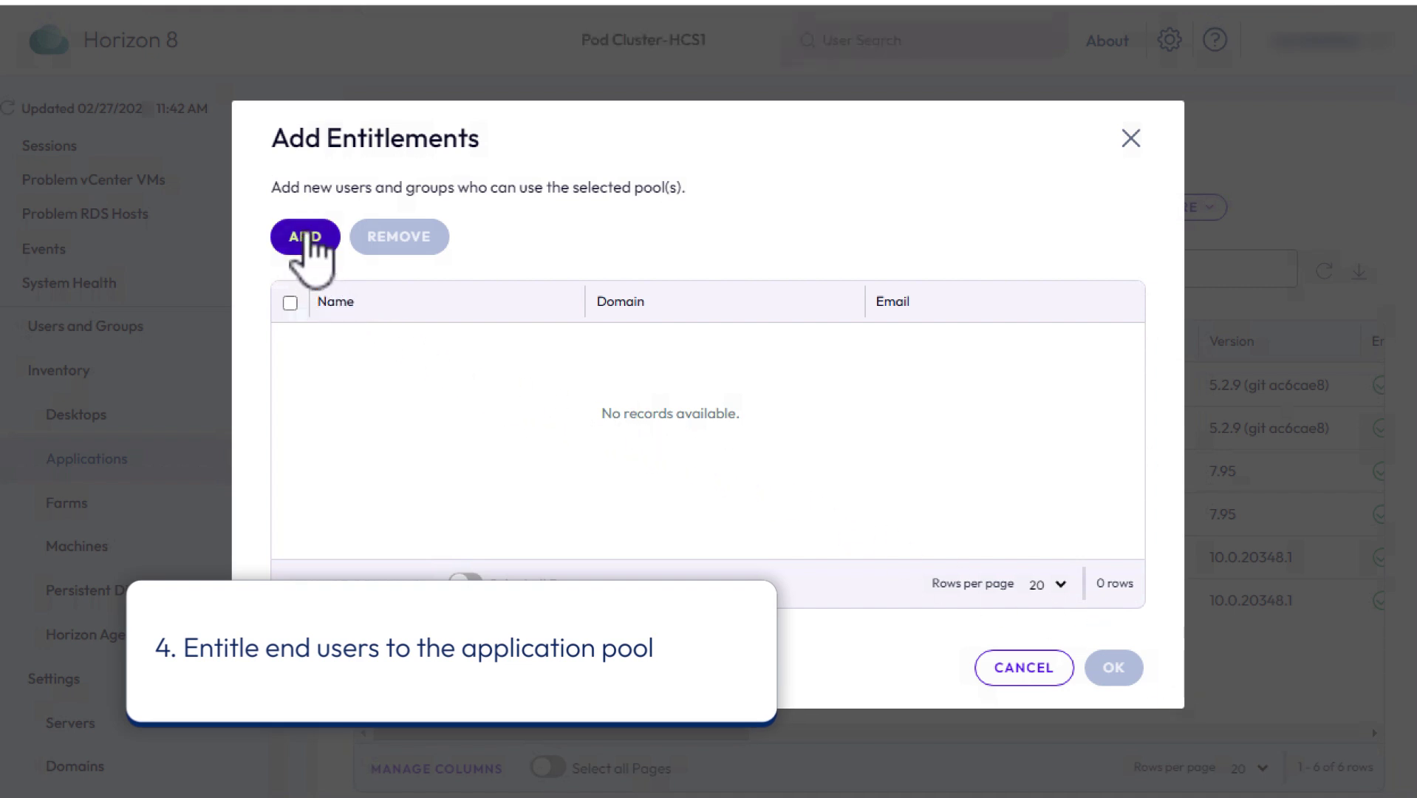
# - Entitle the directory user found by a name search to the new pools, then launch Horizon Client
pyautogui.click(310, 237)
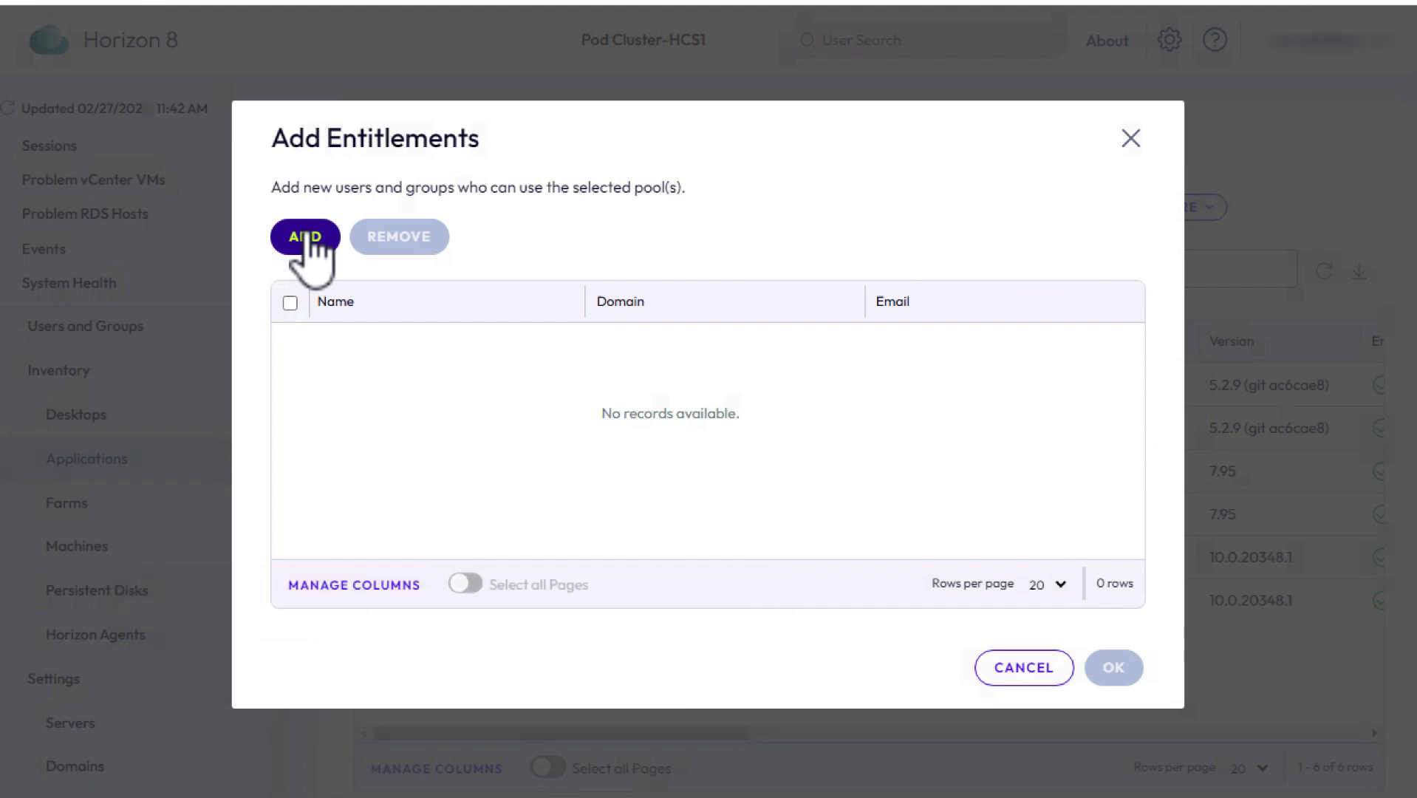
pyautogui.click(310, 236)
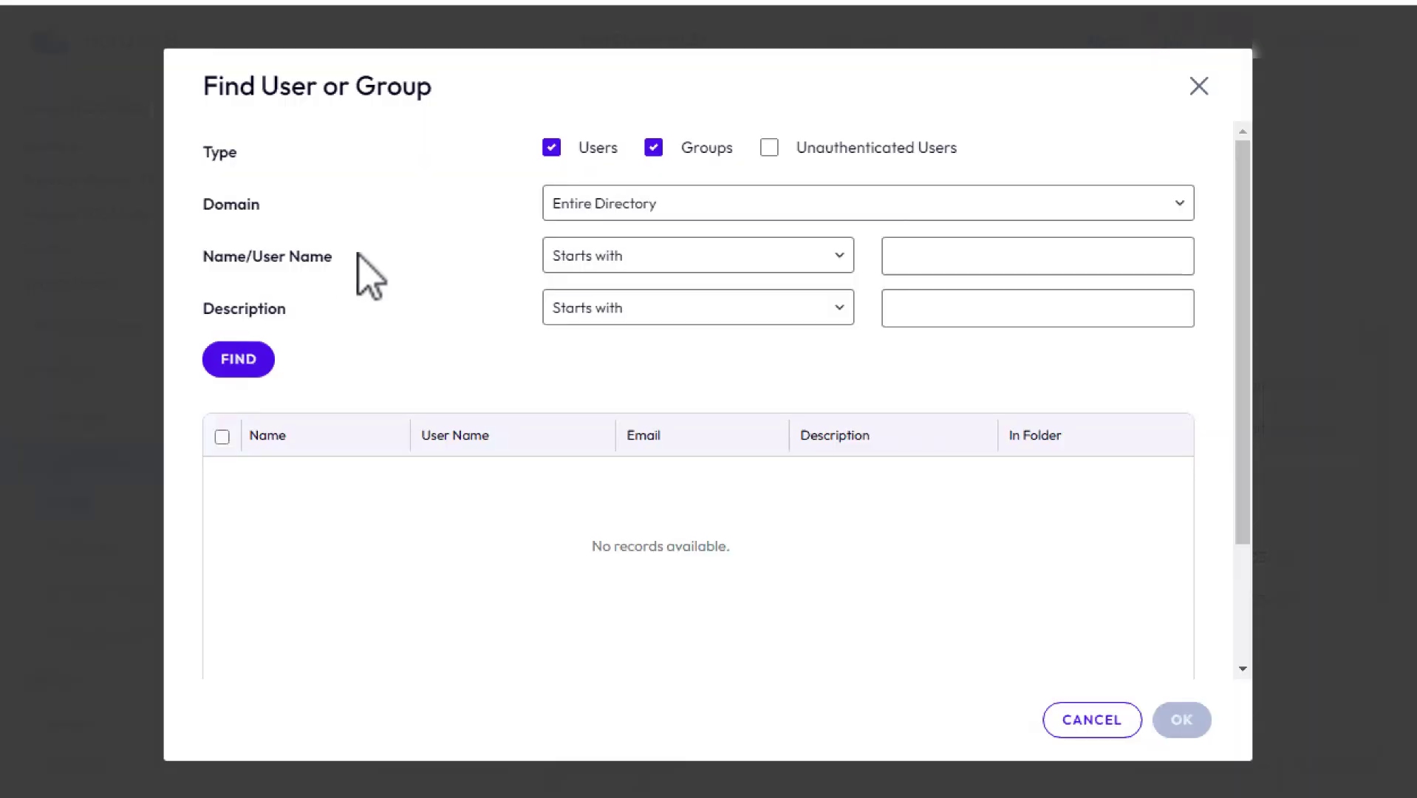
pyautogui.click(912, 260)
pyautogui.write('CARAK')
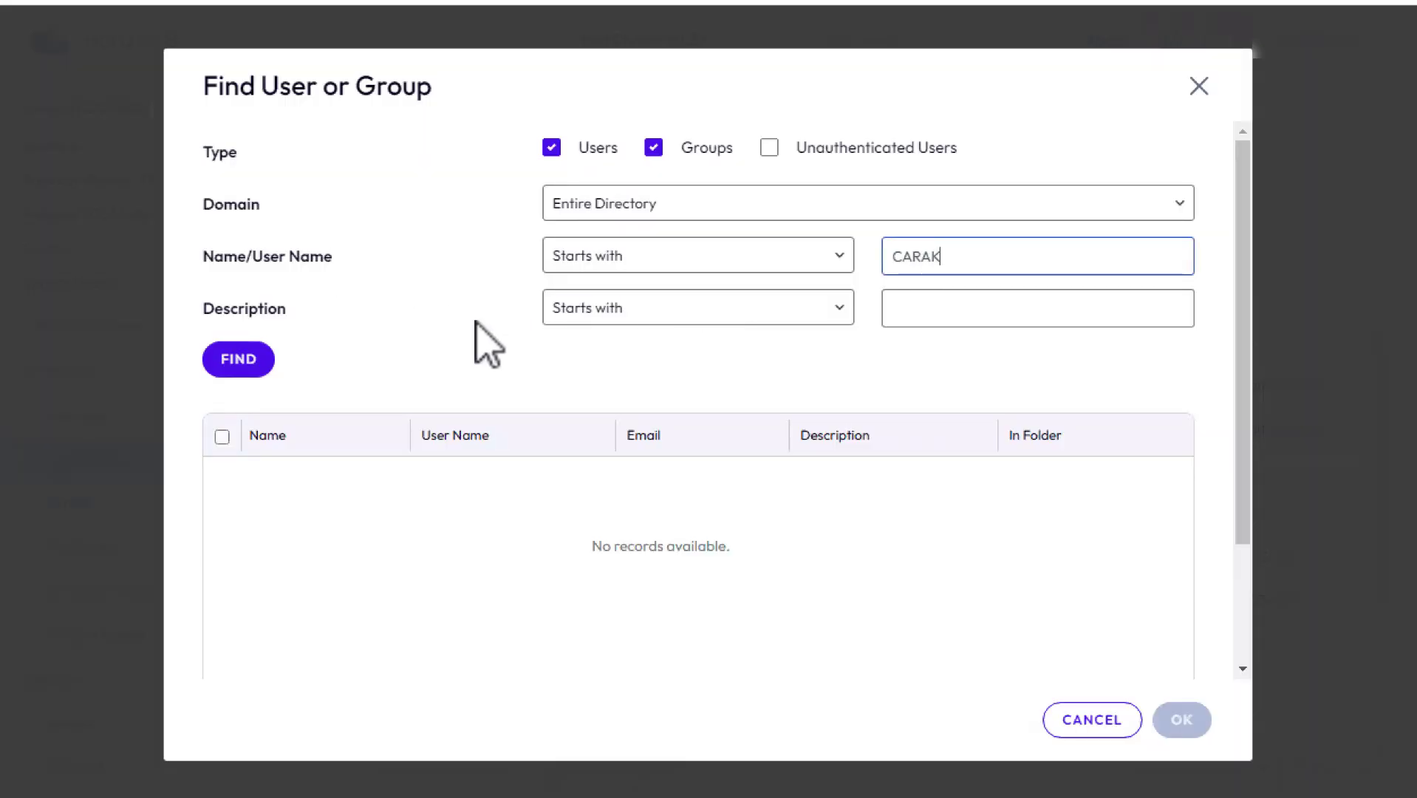
pyautogui.click(244, 359)
pyautogui.click(221, 478)
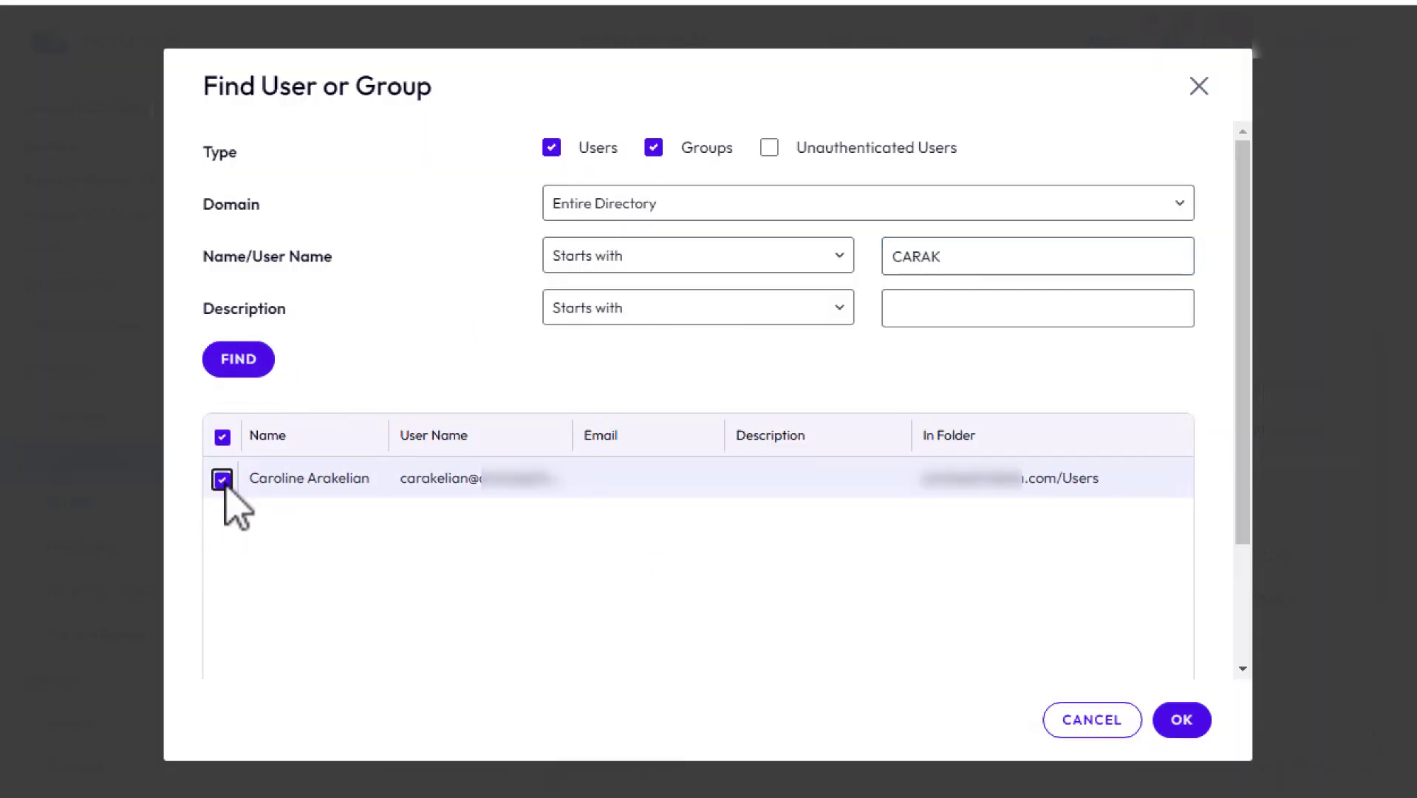
pyautogui.click(1182, 720)
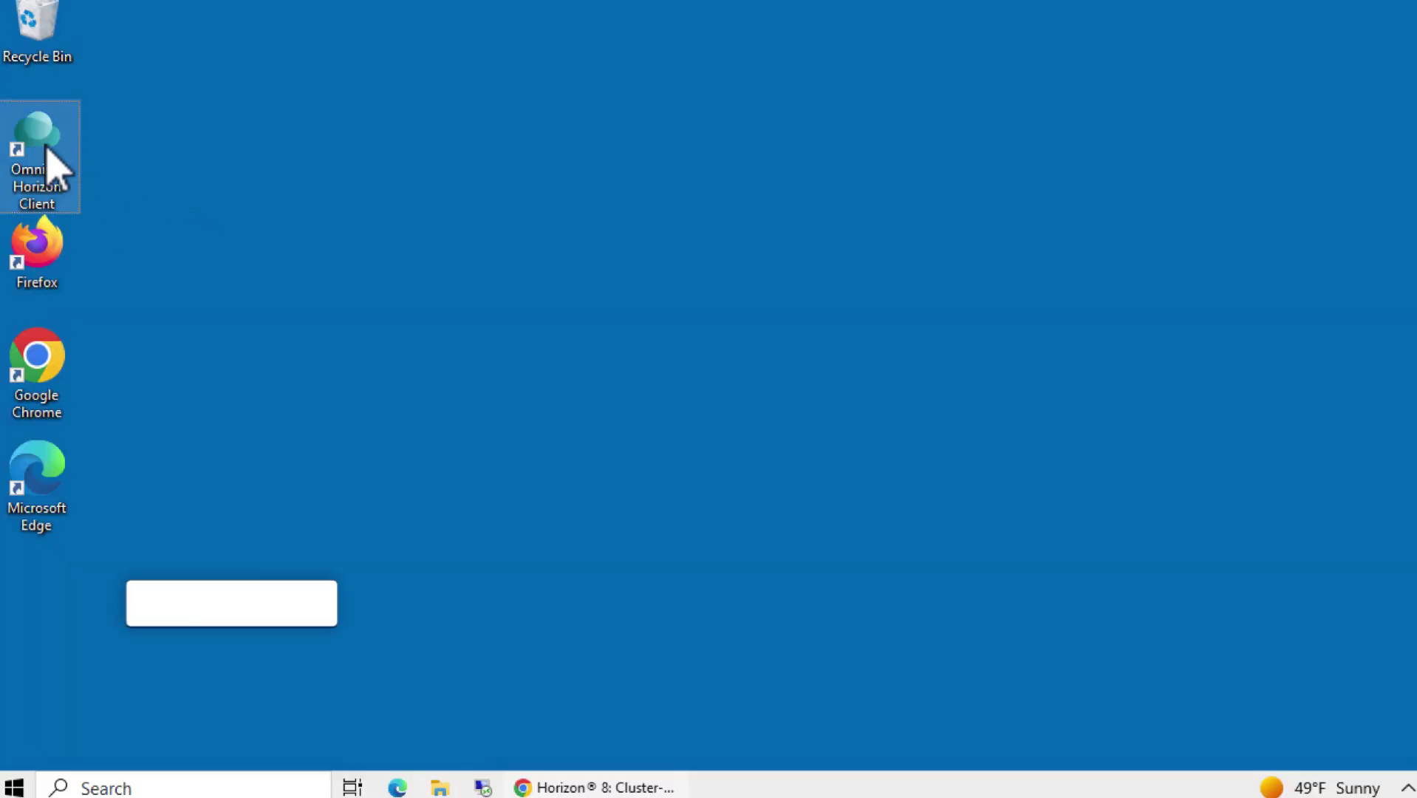
pyautogui.doubleClick(47, 158)
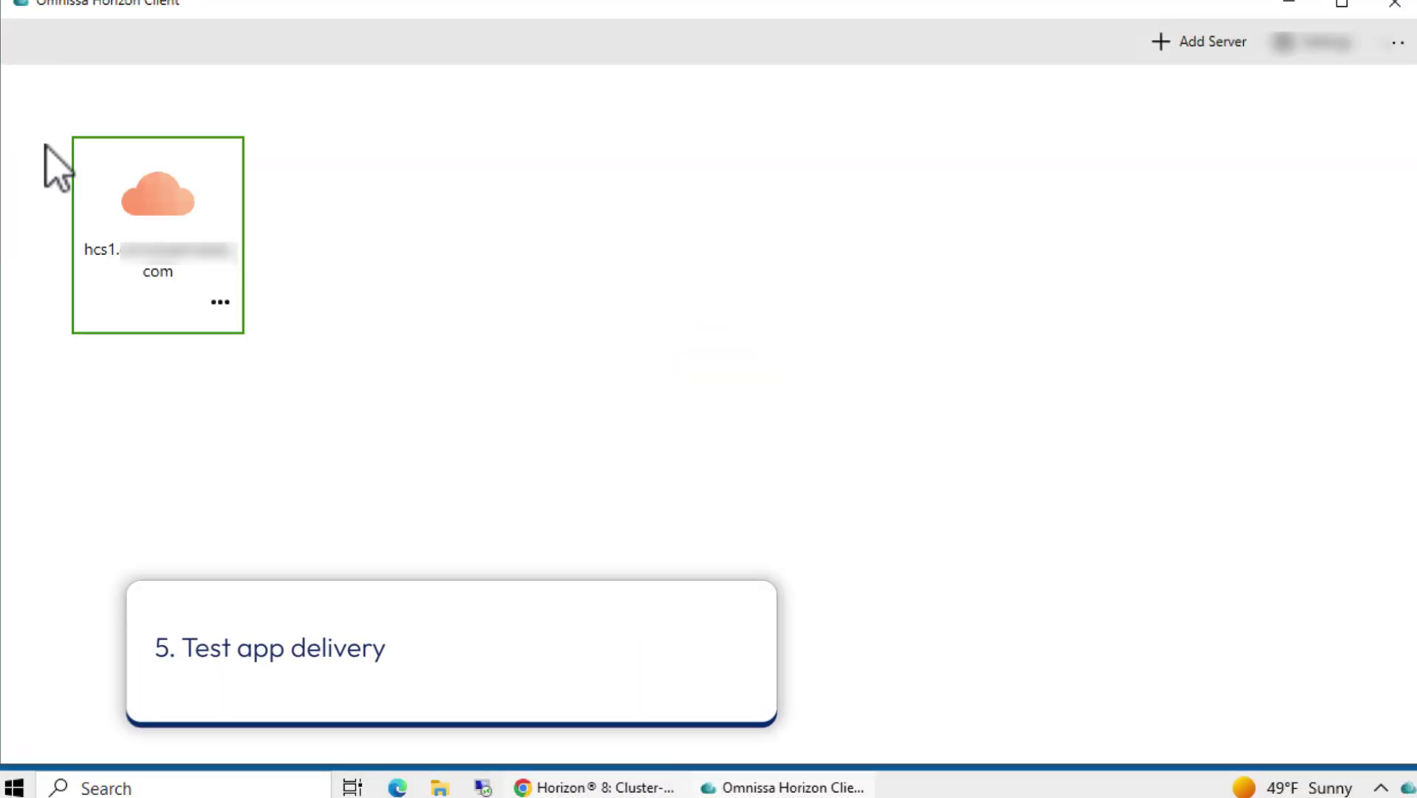
# - Sign in to the hcs1 server with the account password and select the first Notepad++ app
pyautogui.click(148, 218)
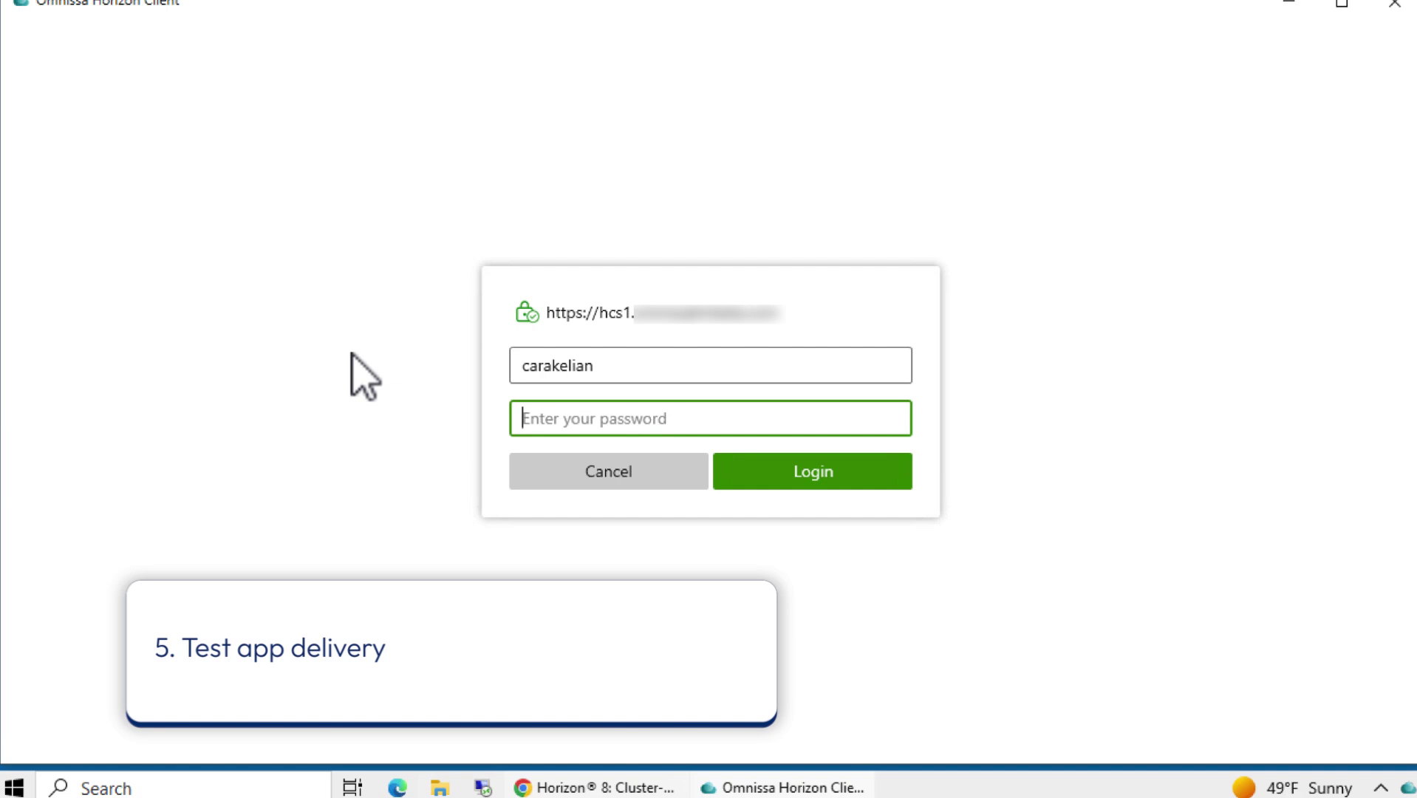
pyautogui.hotkey('ctrl', 'v')
pyautogui.click(790, 477)
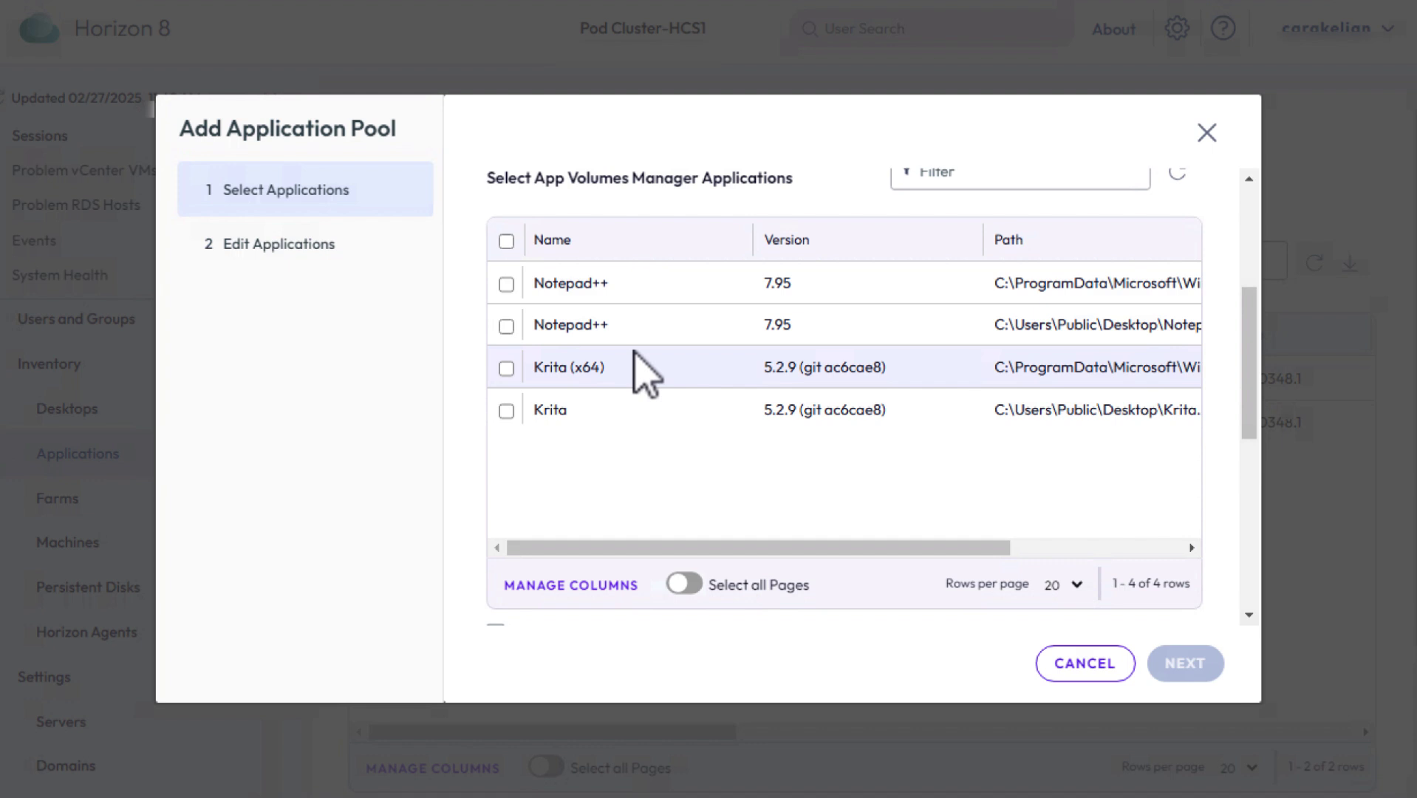
pyautogui.click(507, 286)
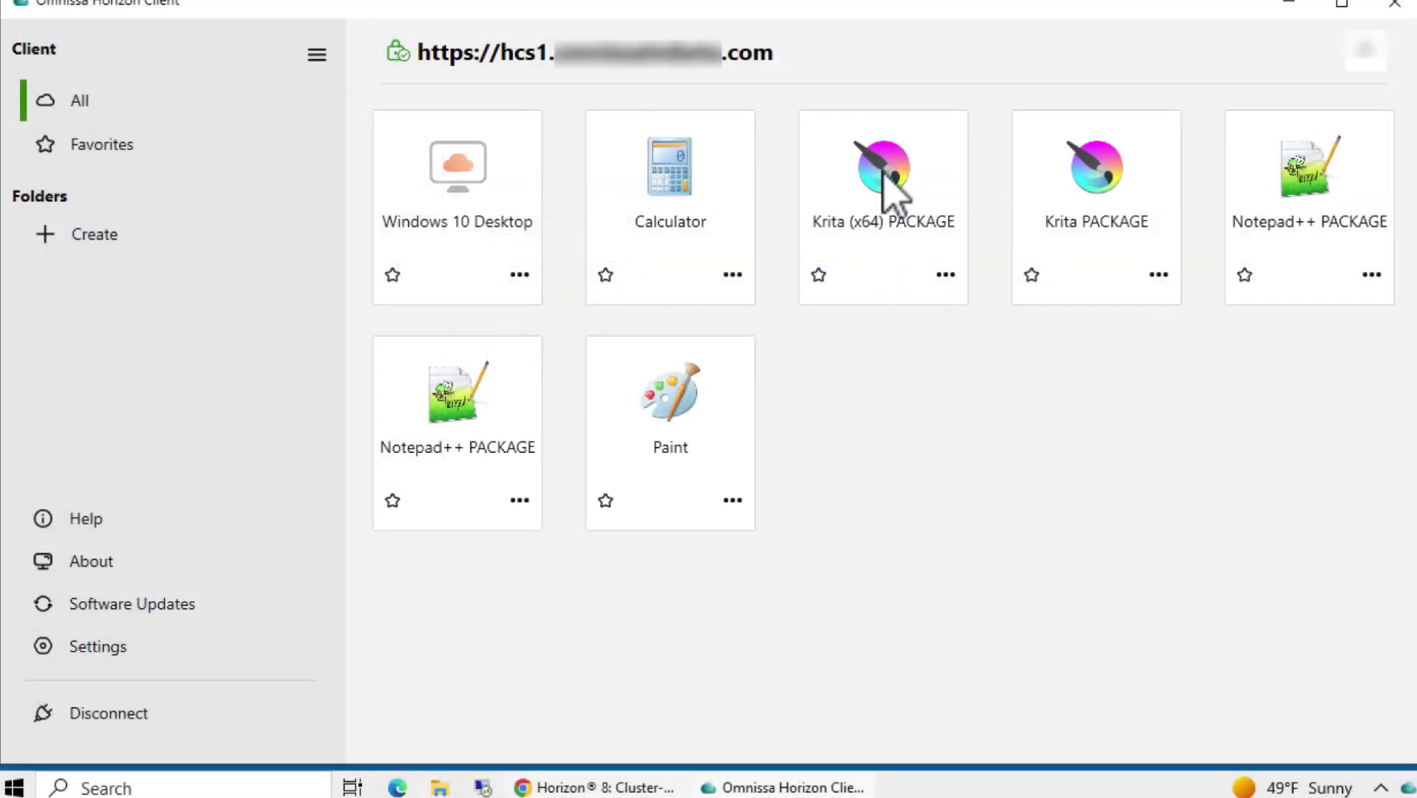
# - Launch the Krita (x64) PACKAGE remote app, then bring the Horizon Client window back to the front
pyautogui.doubleClick(883, 178)
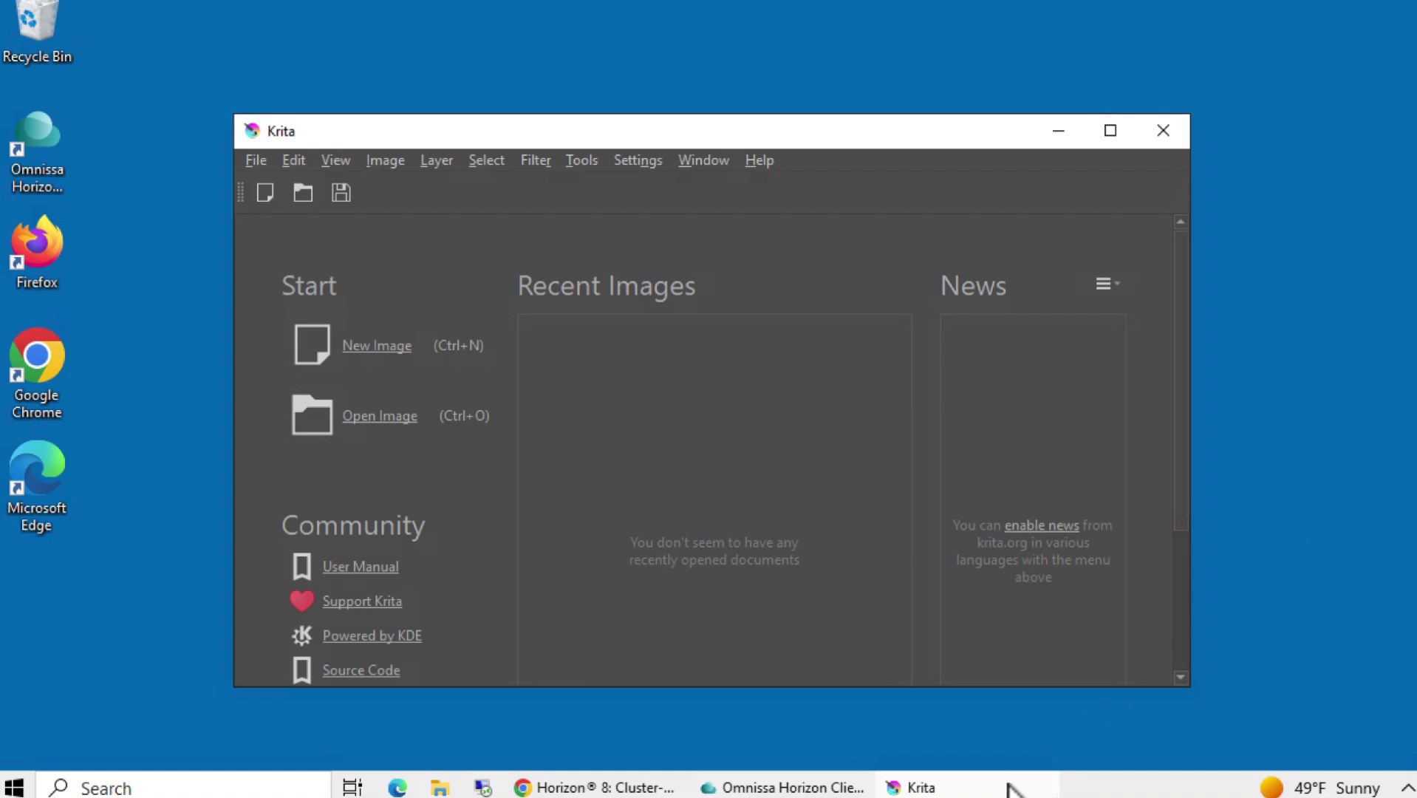
pyautogui.rightClick(1013, 790)
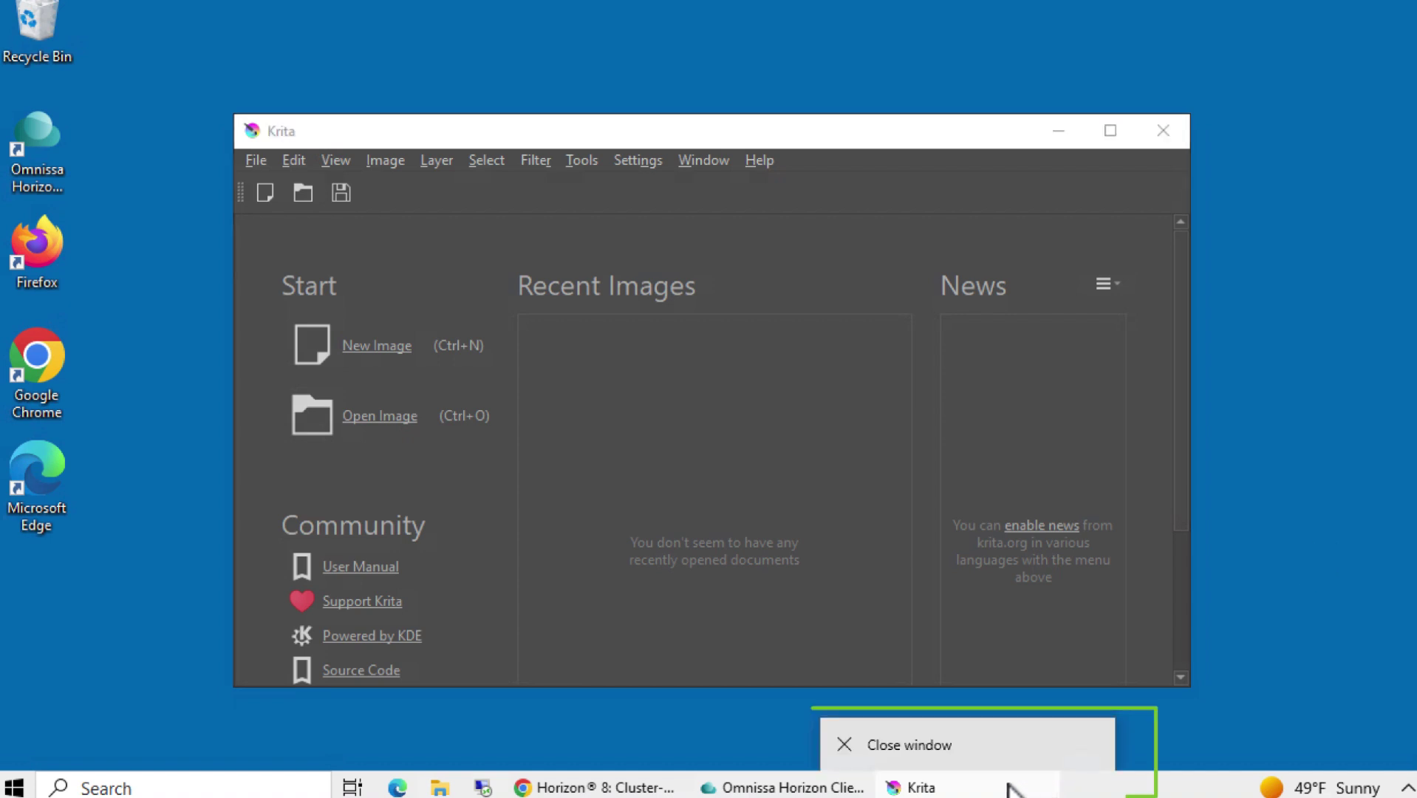
pyautogui.click(1227, 746)
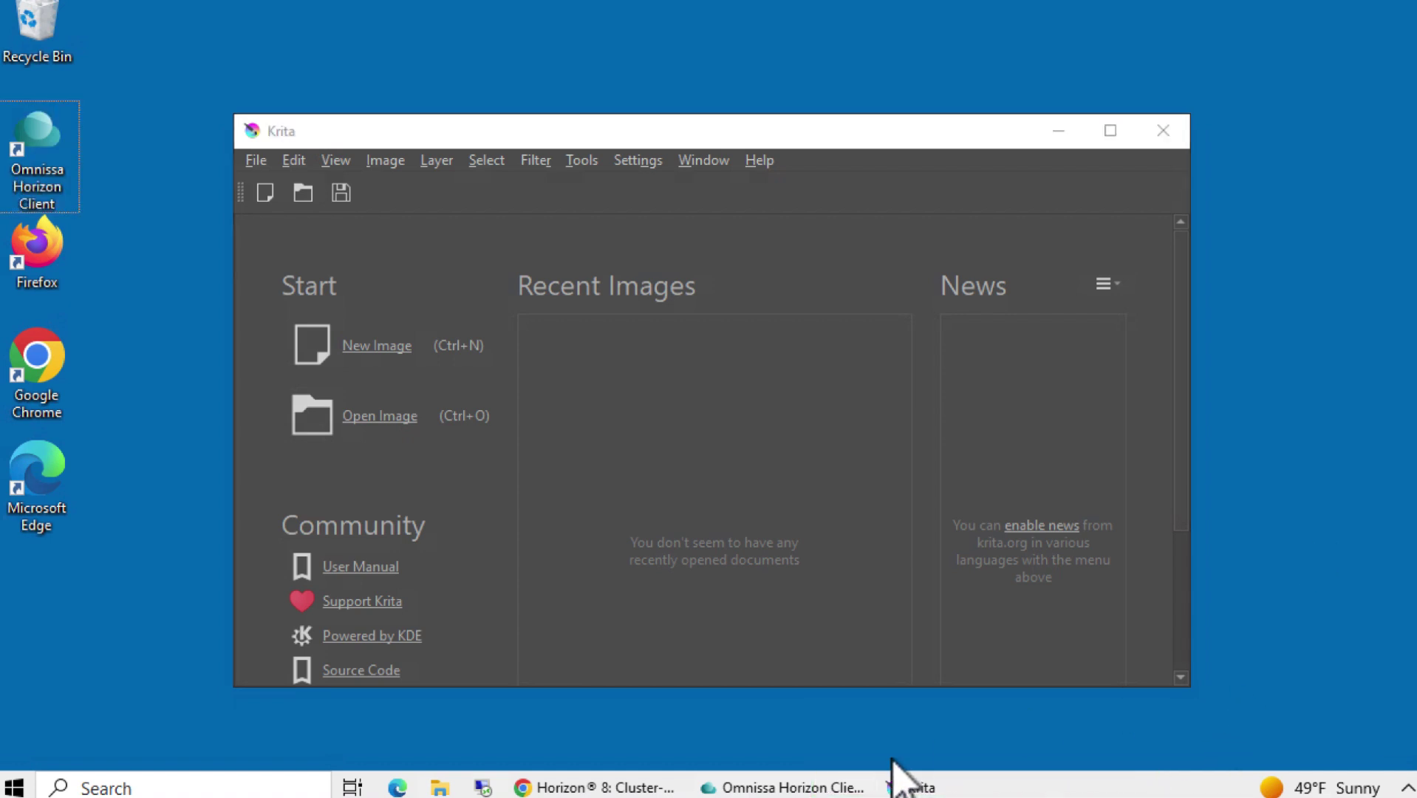
pyautogui.click(835, 789)
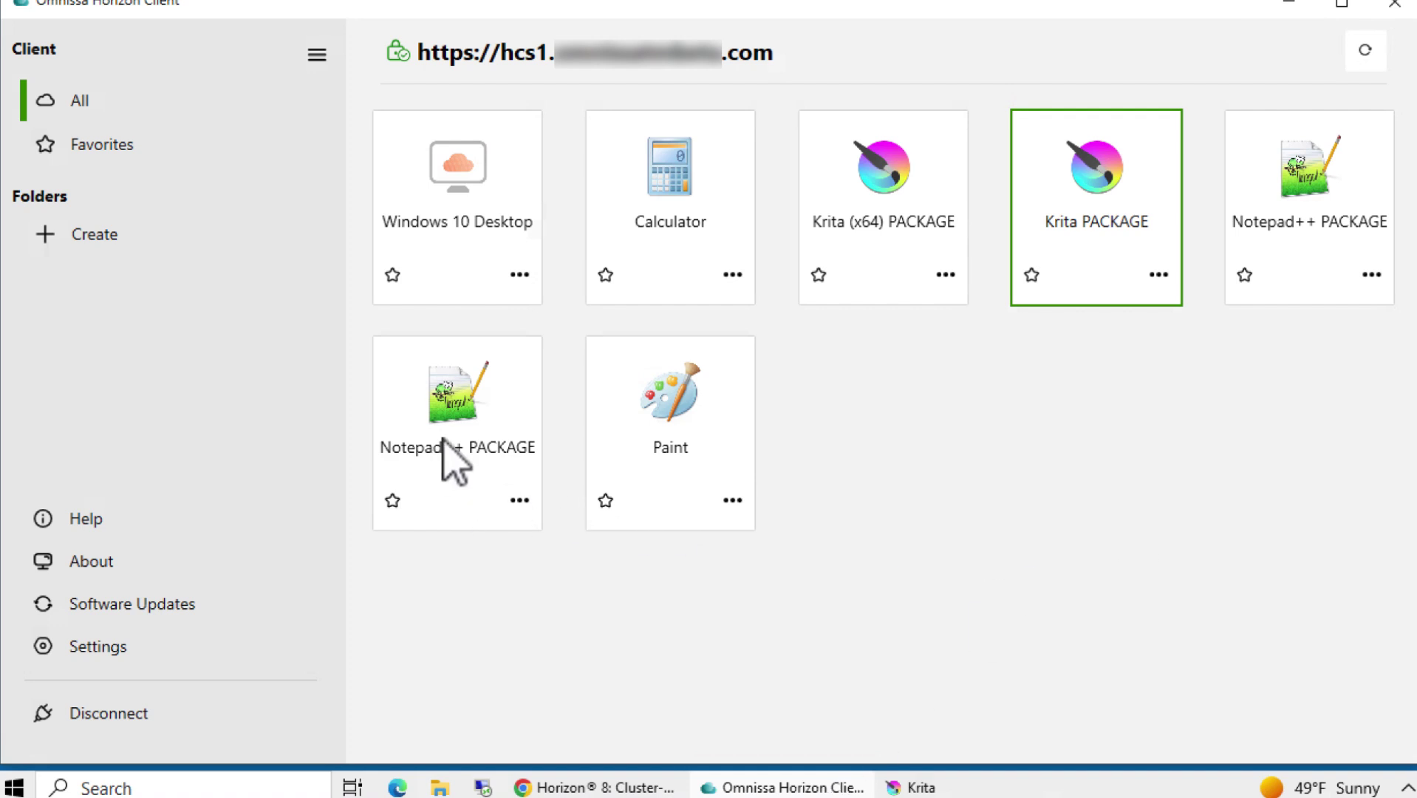
# - Launch the Notepad++ PACKAGE remote app with an empty 'new 1' document and hide the Horizon Client window
pyautogui.doubleClick(451, 460)
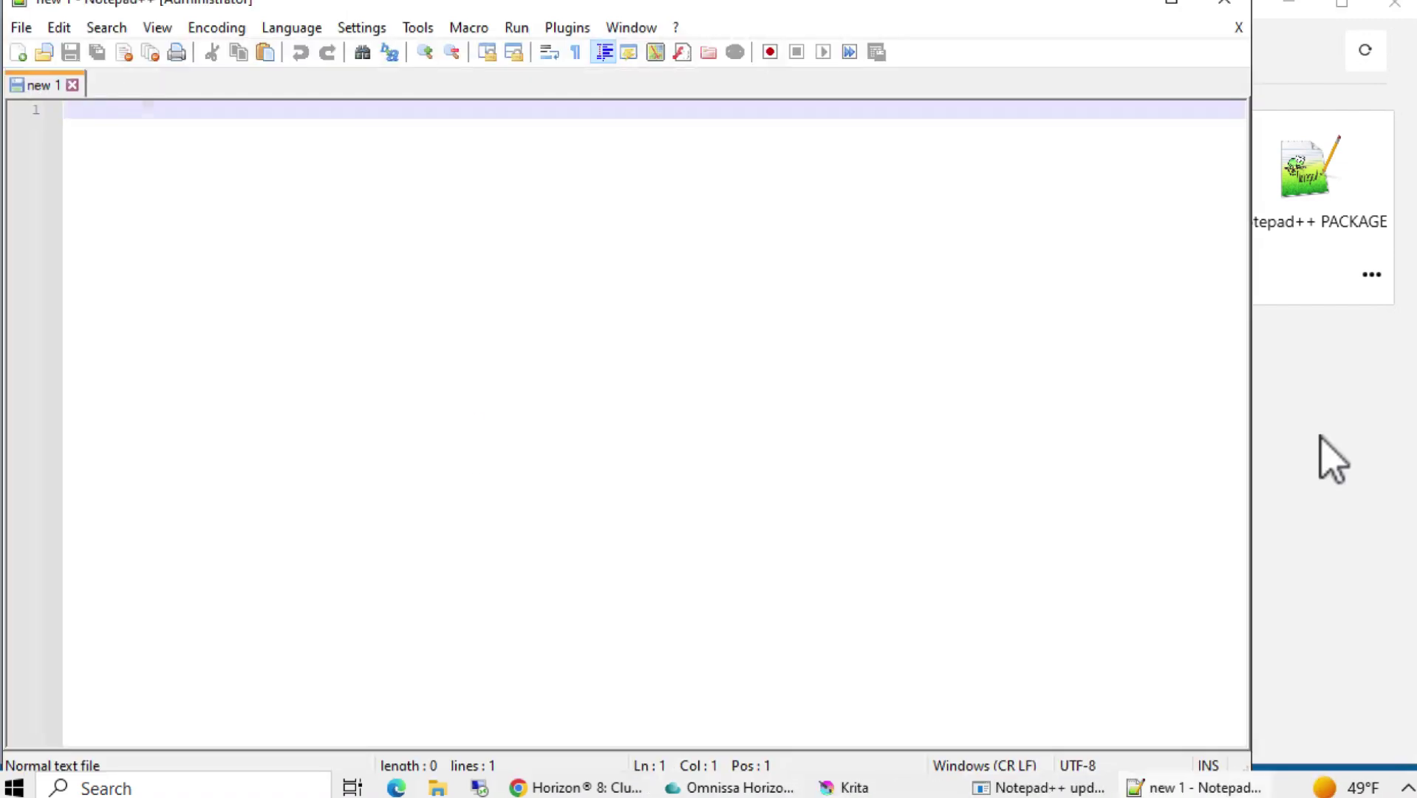
pyautogui.click(1290, 6)
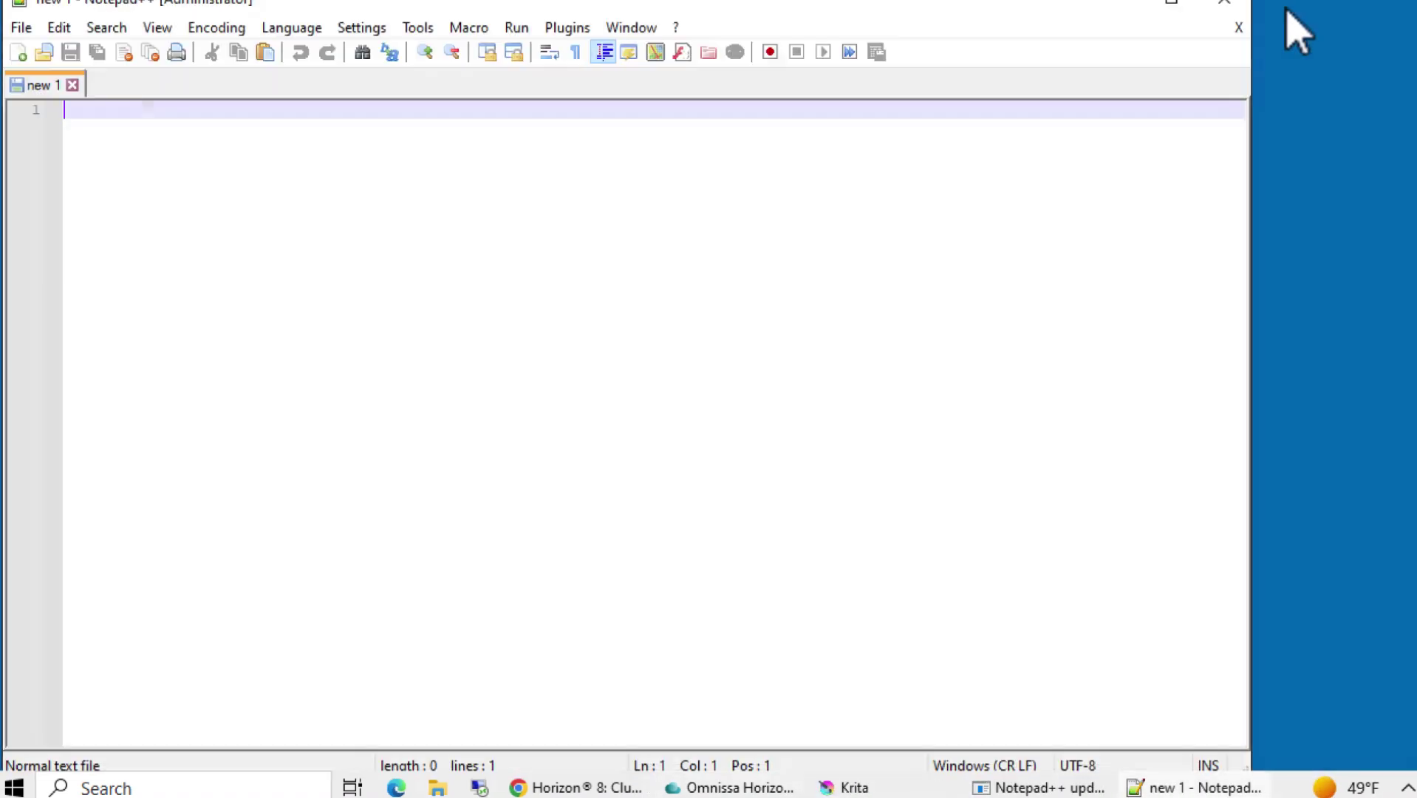